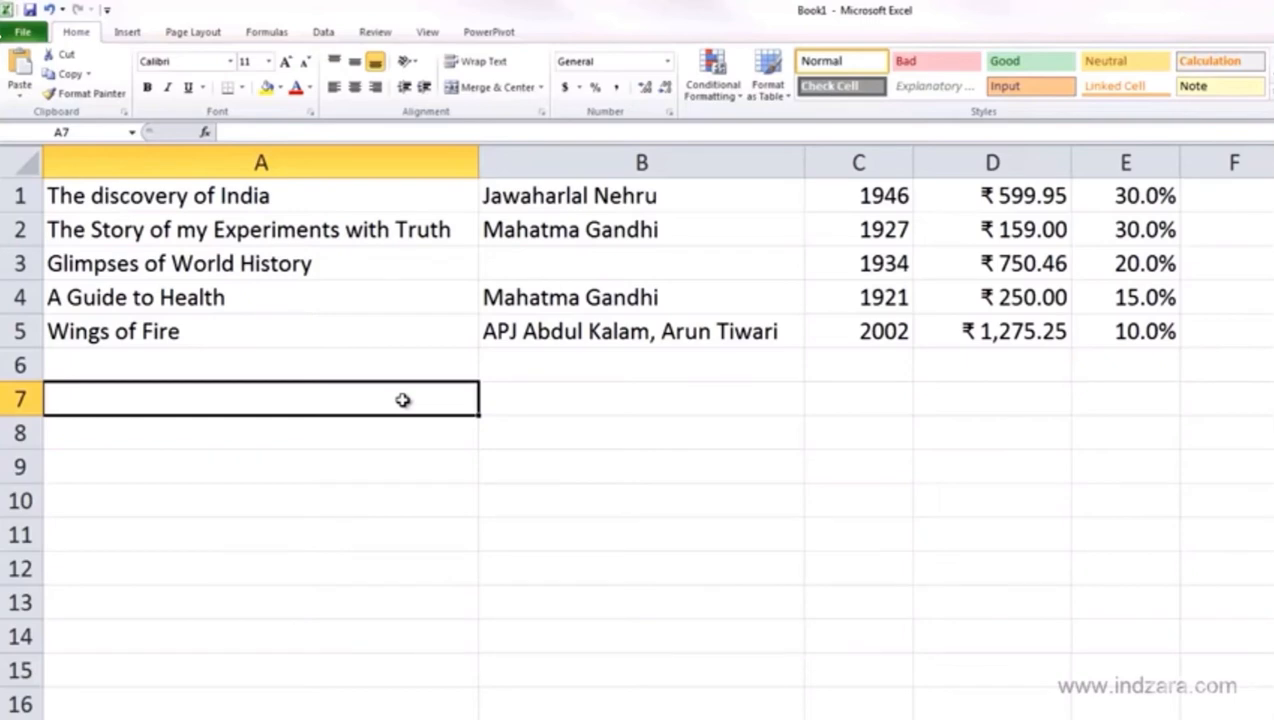
Enter 8/15/2013 in cell A7 and reselect it to confirm it took the Date format
{"action": "type", "text": "8"}
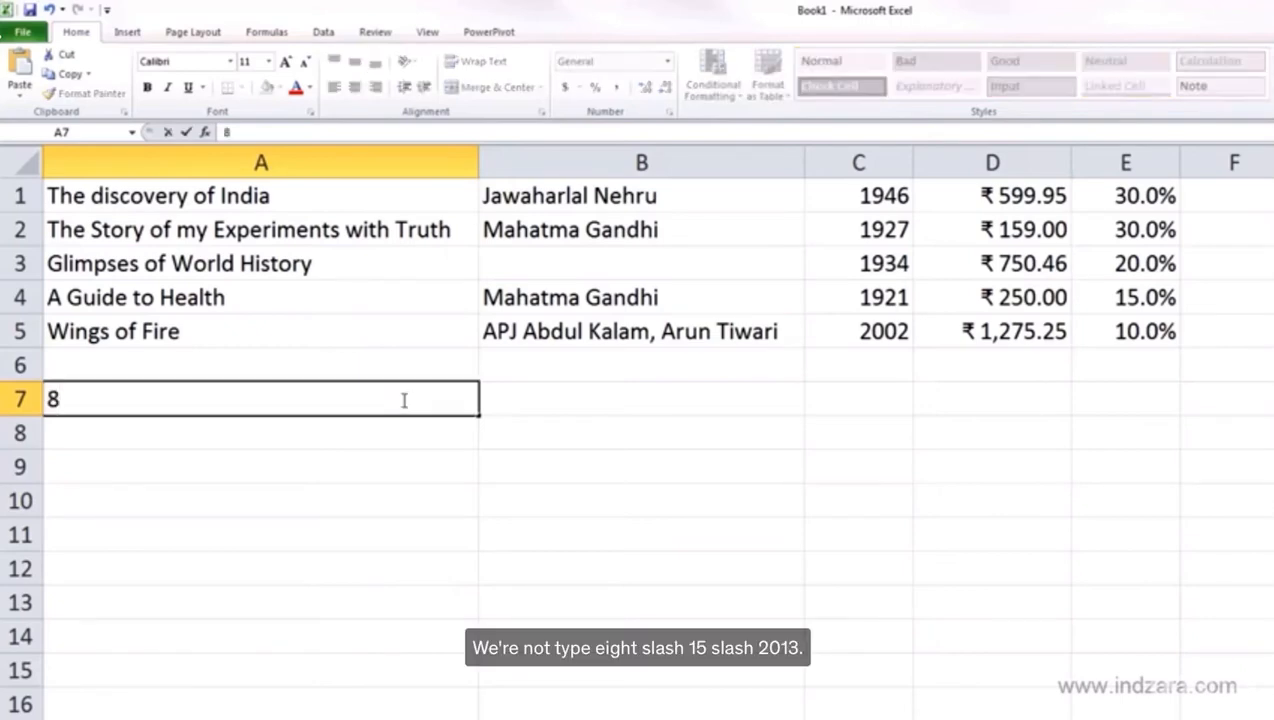
{"action": "type", "text": "/15/2"}
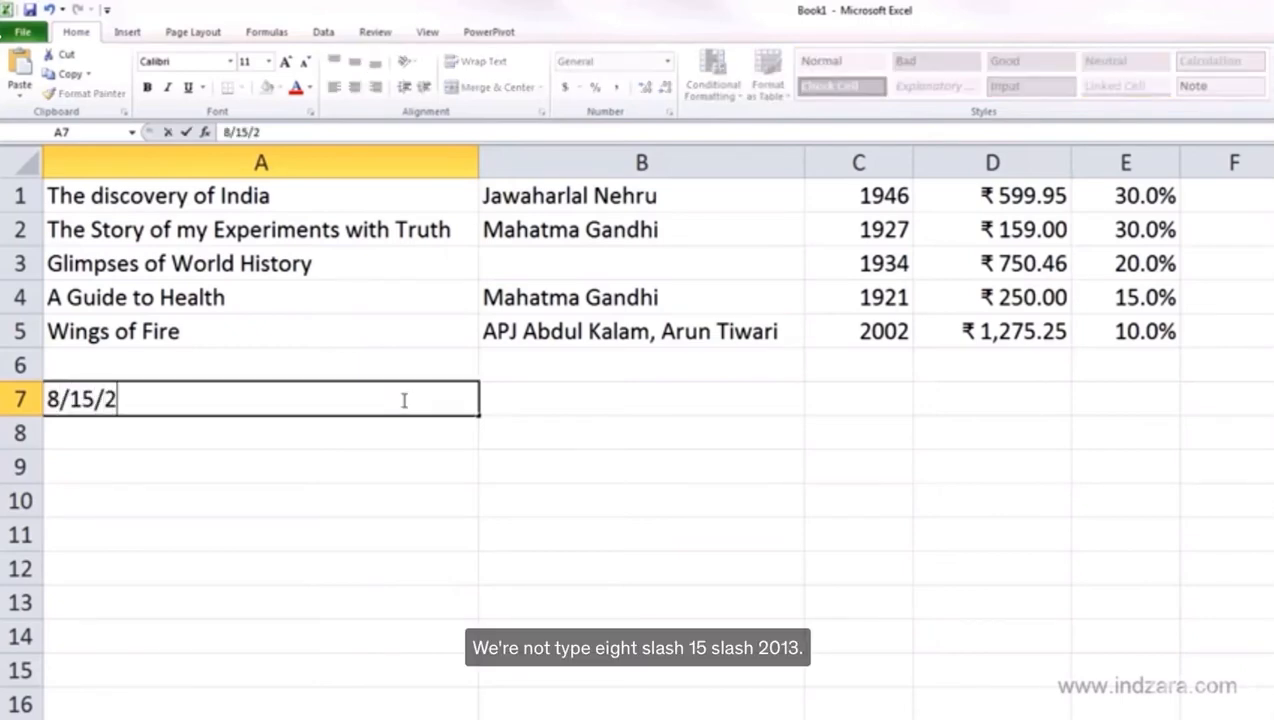
{"action": "type", "text": "013"}
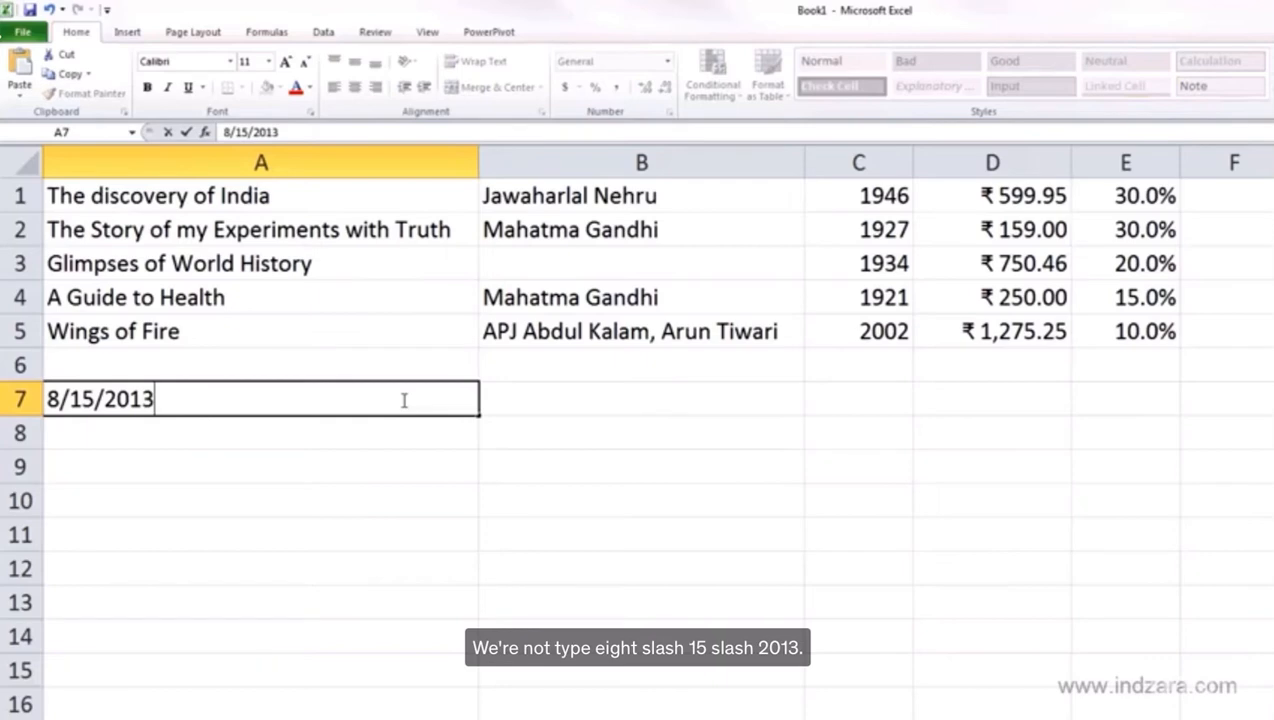
{"action": "key", "text": "Return"}
{"action": "left_click", "coordinate": [403, 399]}
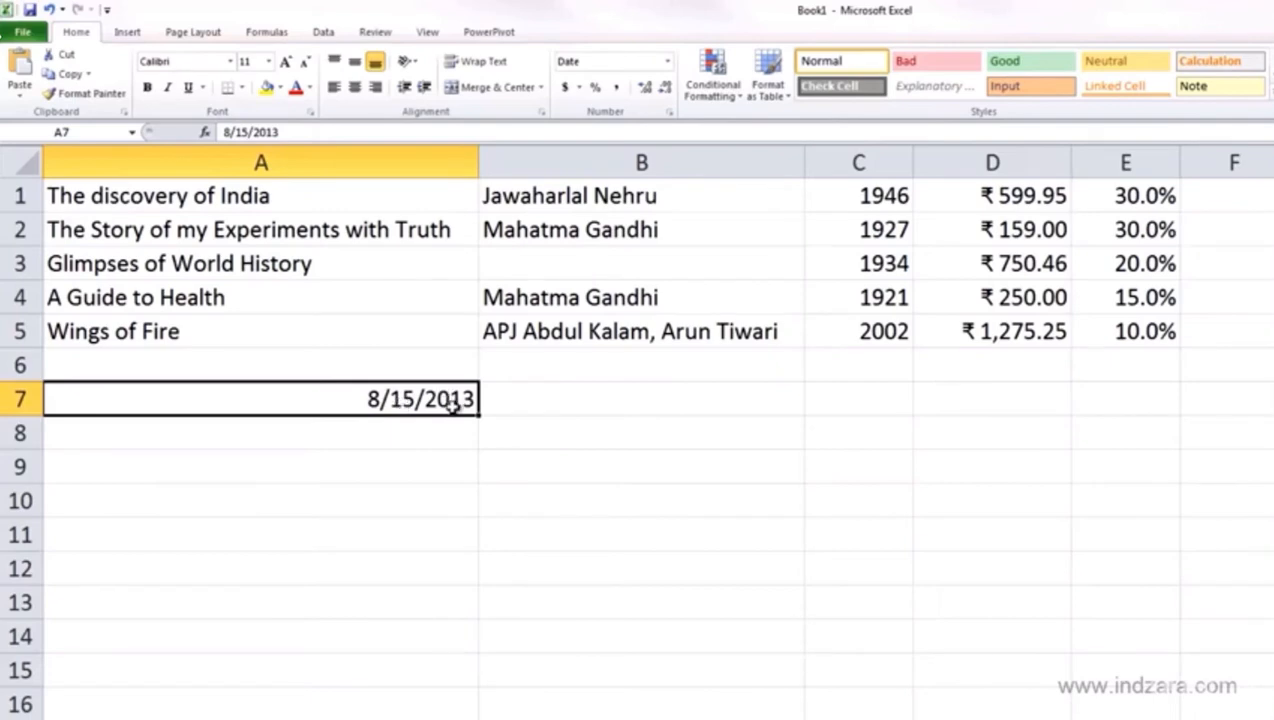
Replace A7's entry with 15/8/2013 and reselect it, showing it stays General text
{"action": "key", "text": "ctrl+z"}
{"action": "type", "text": "15"}
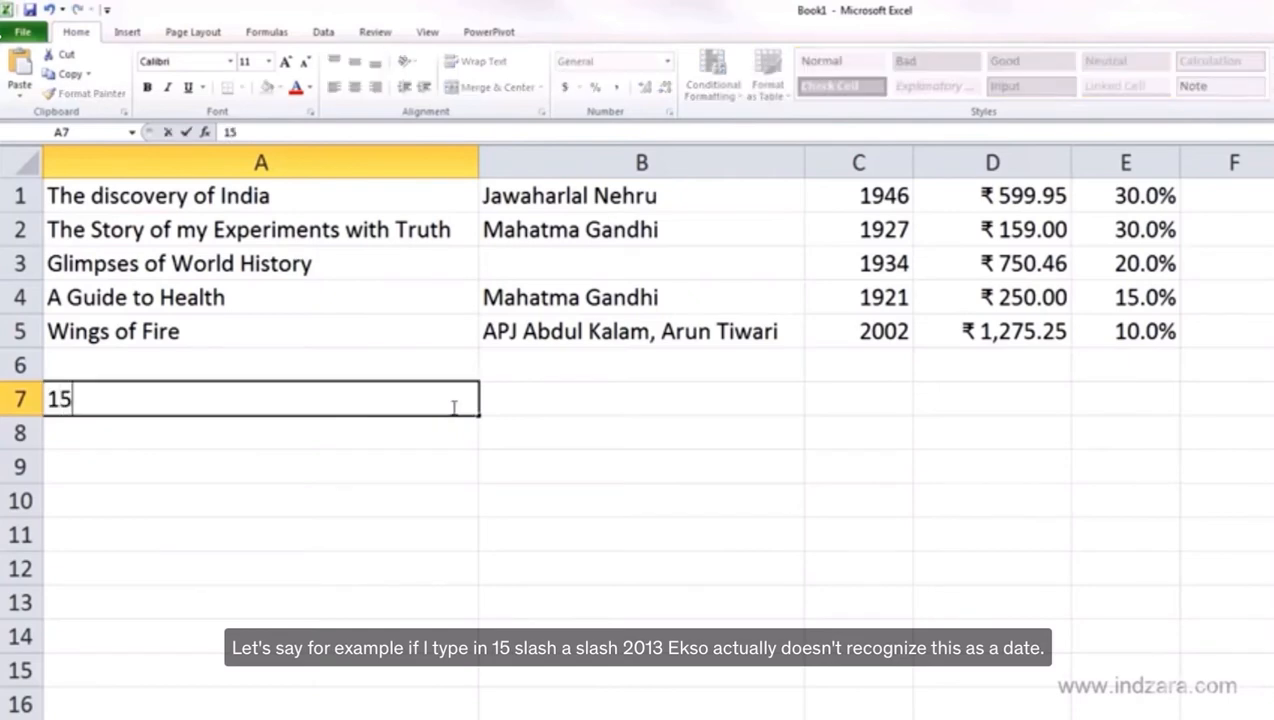
{"action": "type", "text": "/8/2013"}
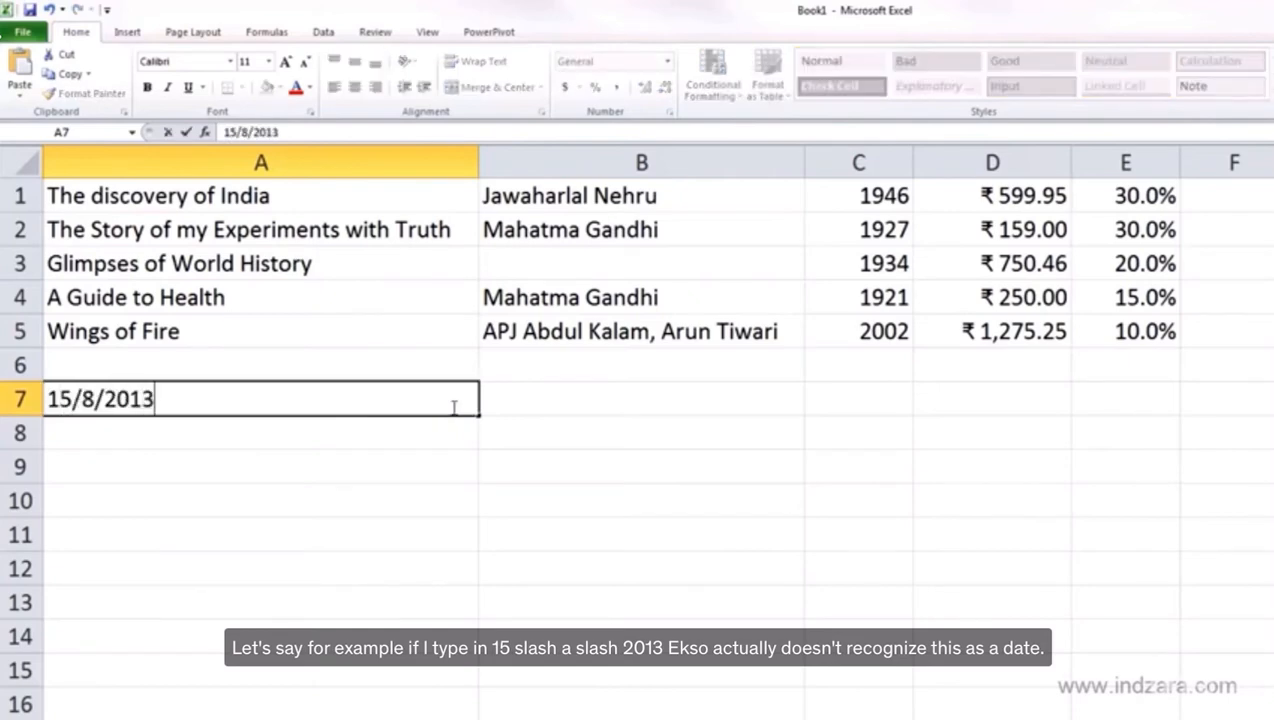
{"action": "key", "text": "Return"}
{"action": "left_click", "coordinate": [453, 407]}
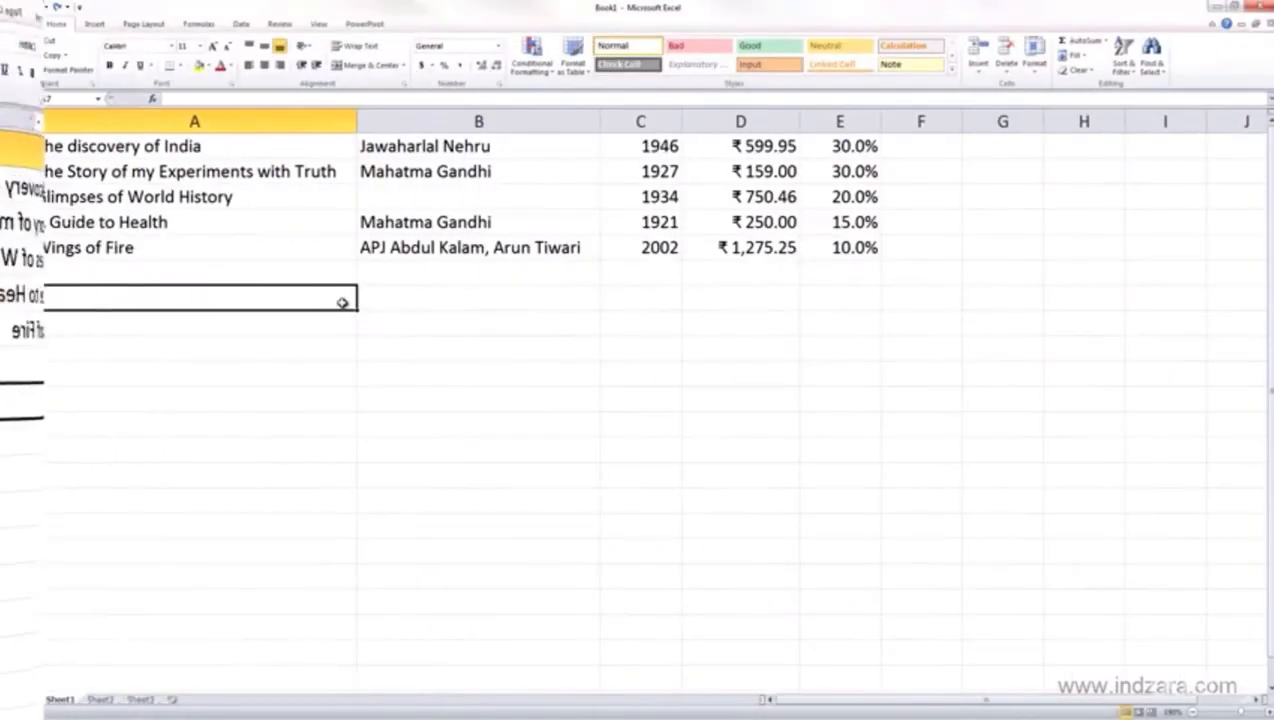
Enter 8-15-2013 in A7 and reselect it to confirm it becomes a Date
{"action": "type", "text": "8-1"}
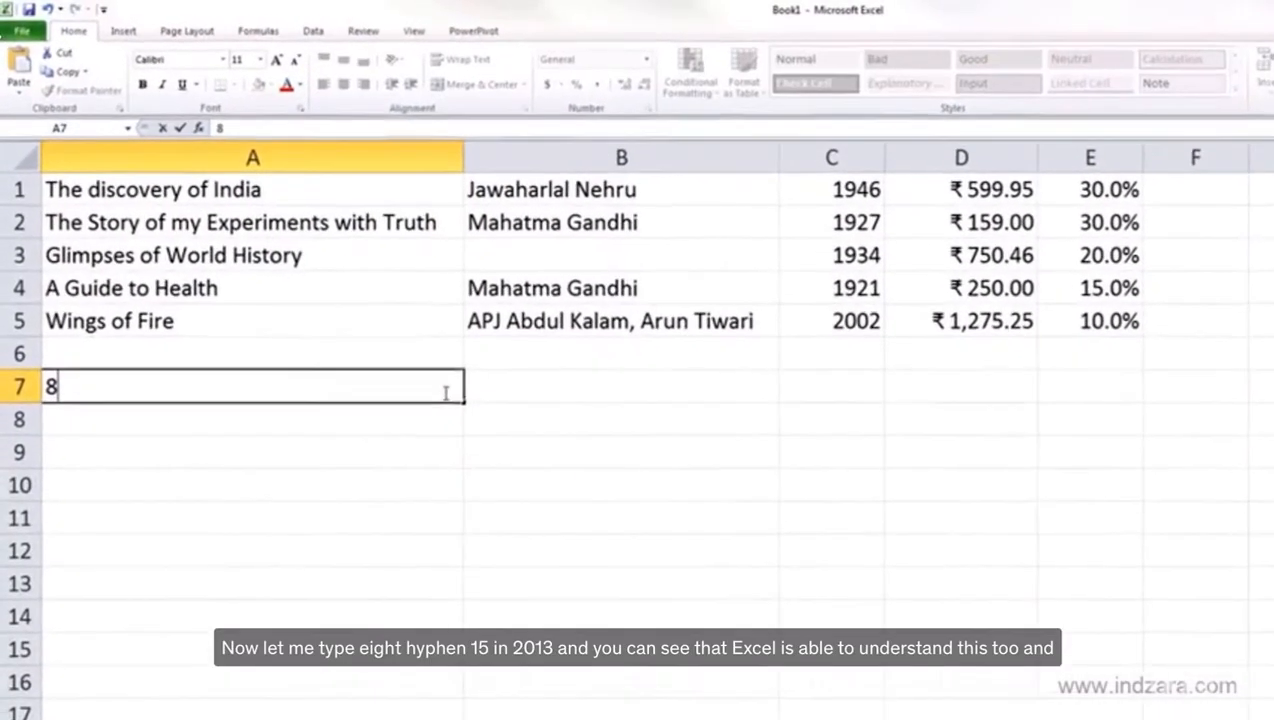
{"action": "type", "text": "5-2013"}
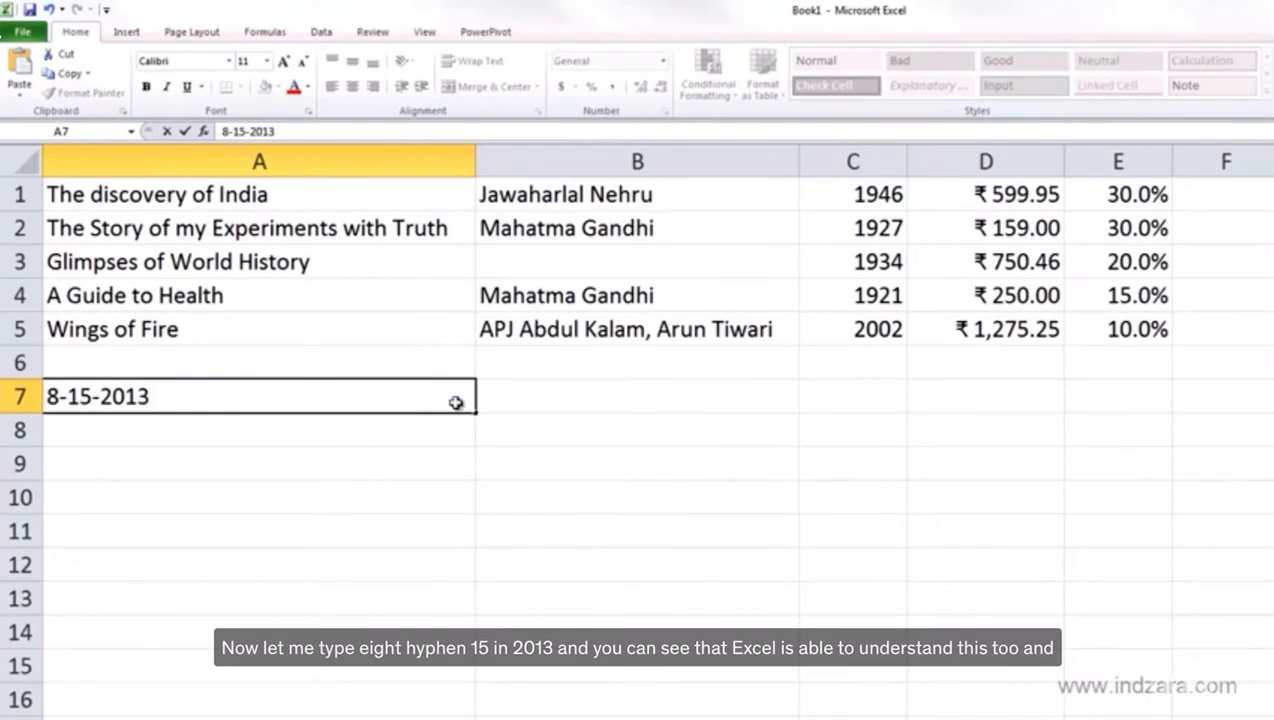
{"action": "key", "text": "Return"}
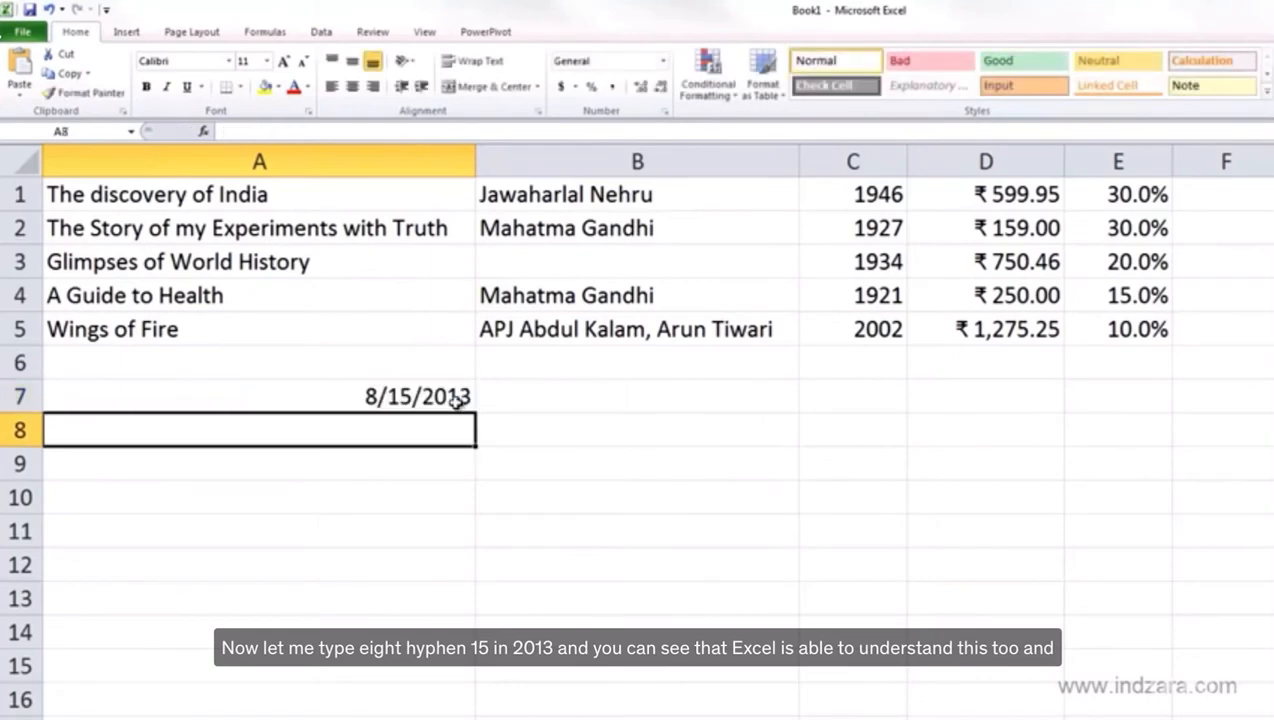
{"action": "left_click", "coordinate": [455, 399]}
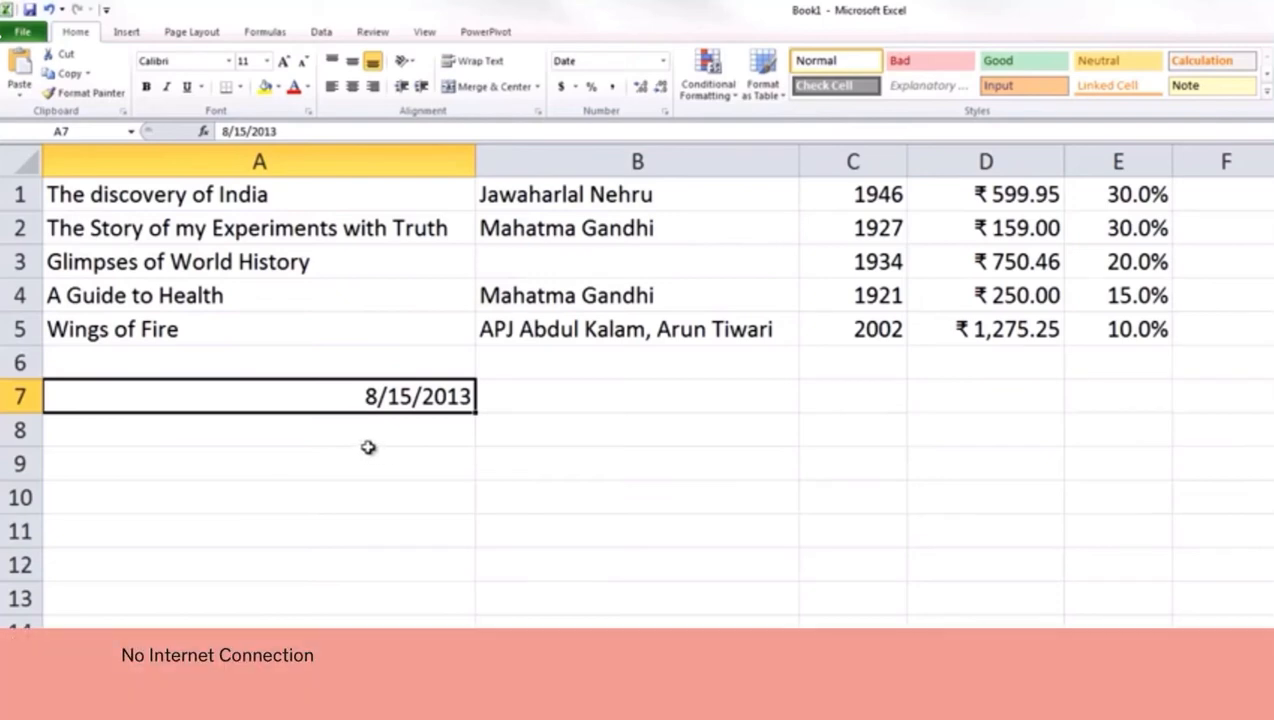
Clear A7 and enter Aug 15 2013, which stays as text
{"action": "key", "text": "Delete"}
{"action": "type", "text": "Aug"}
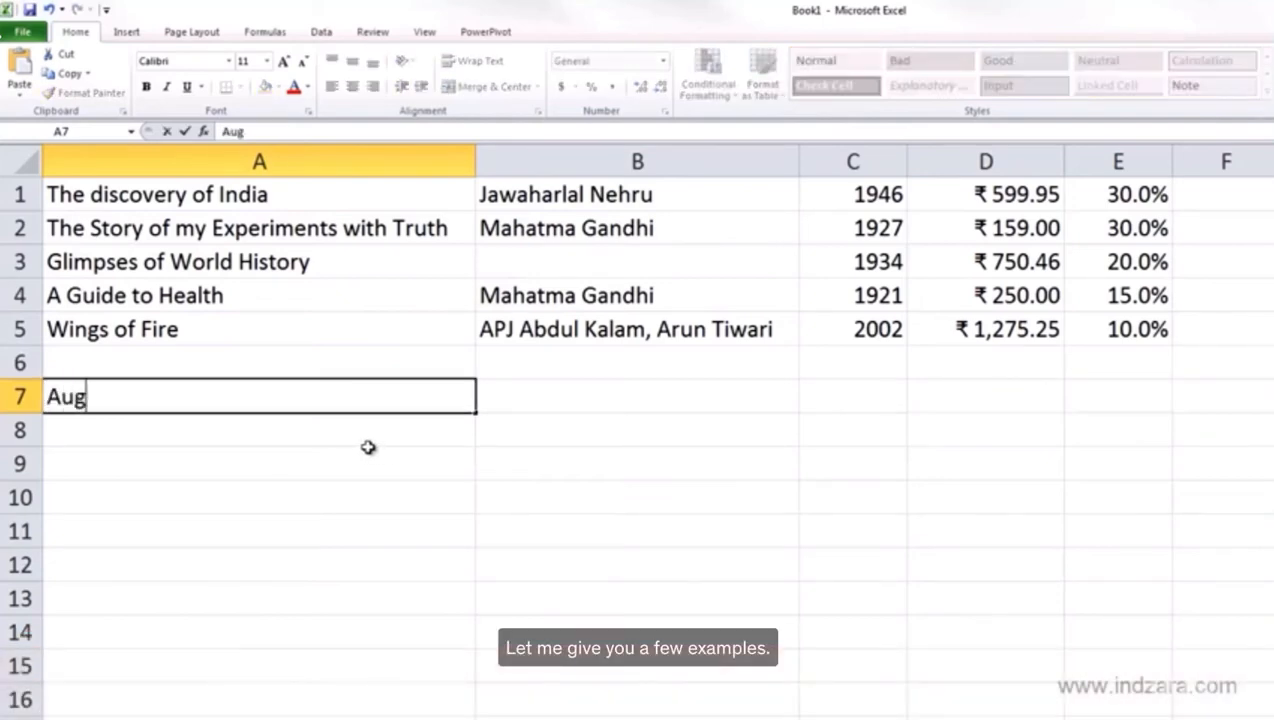
{"action": "type", "text": " 15"}
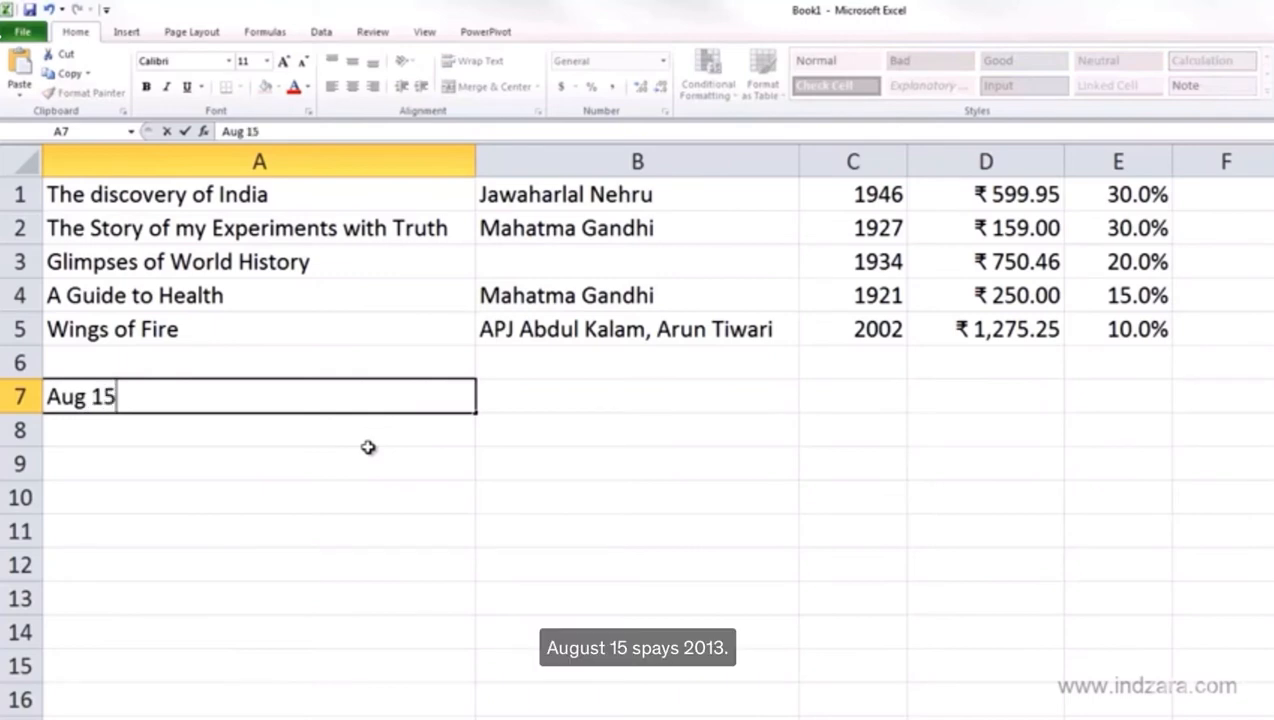
{"action": "type", "text": " 2013"}
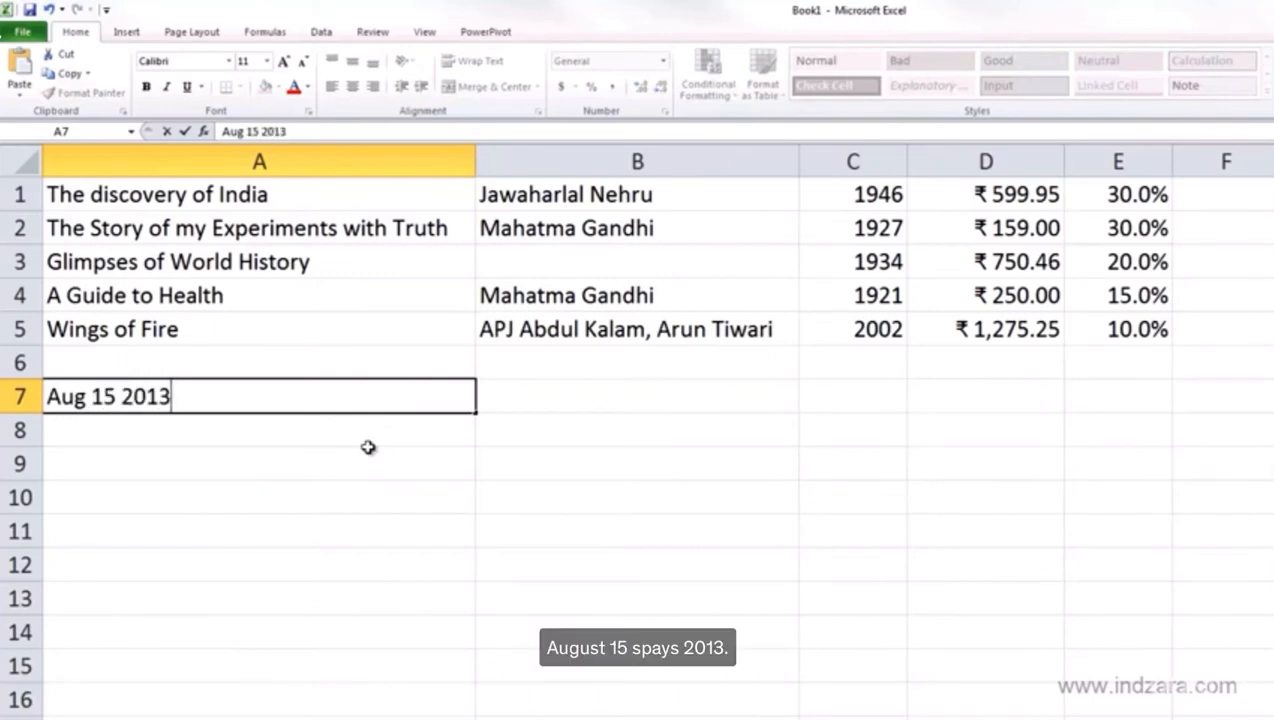
{"action": "key", "text": "Return"}
{"action": "key", "text": "Up"}
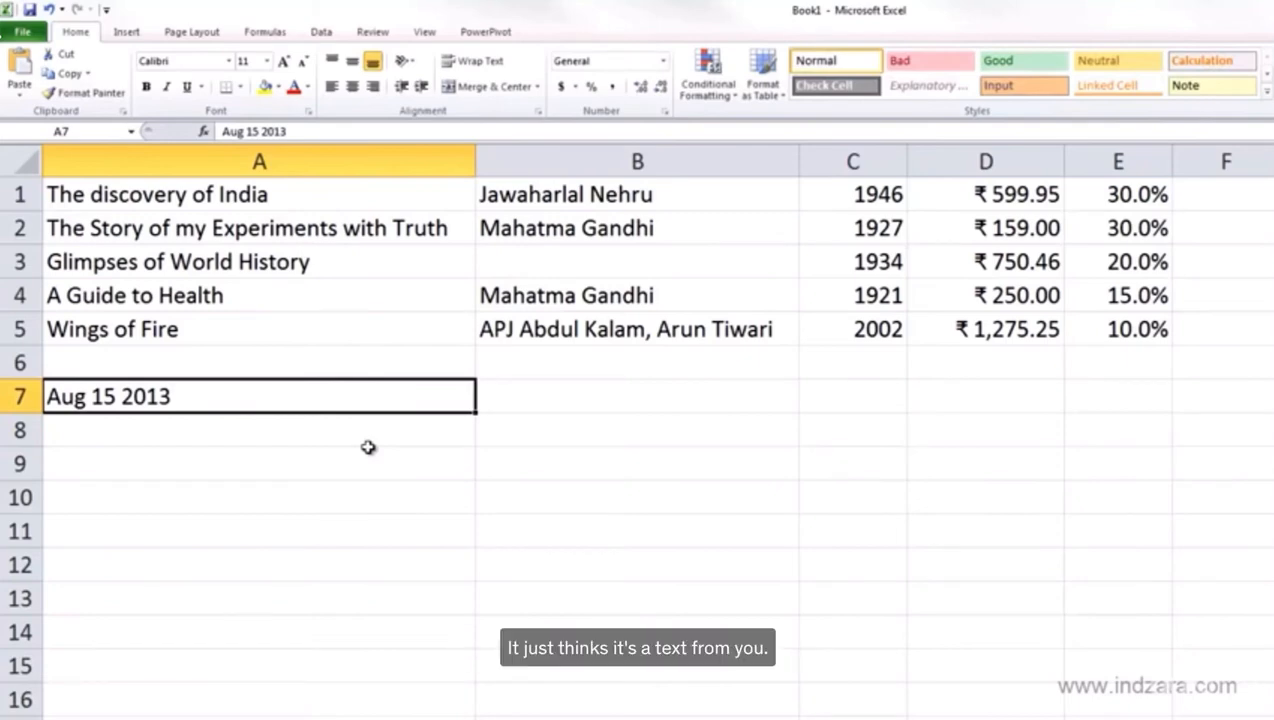
Replace A7's entry with Aug.15.2013, which also stays as text
{"action": "key", "text": "Delete"}
{"action": "type", "text": "A"}
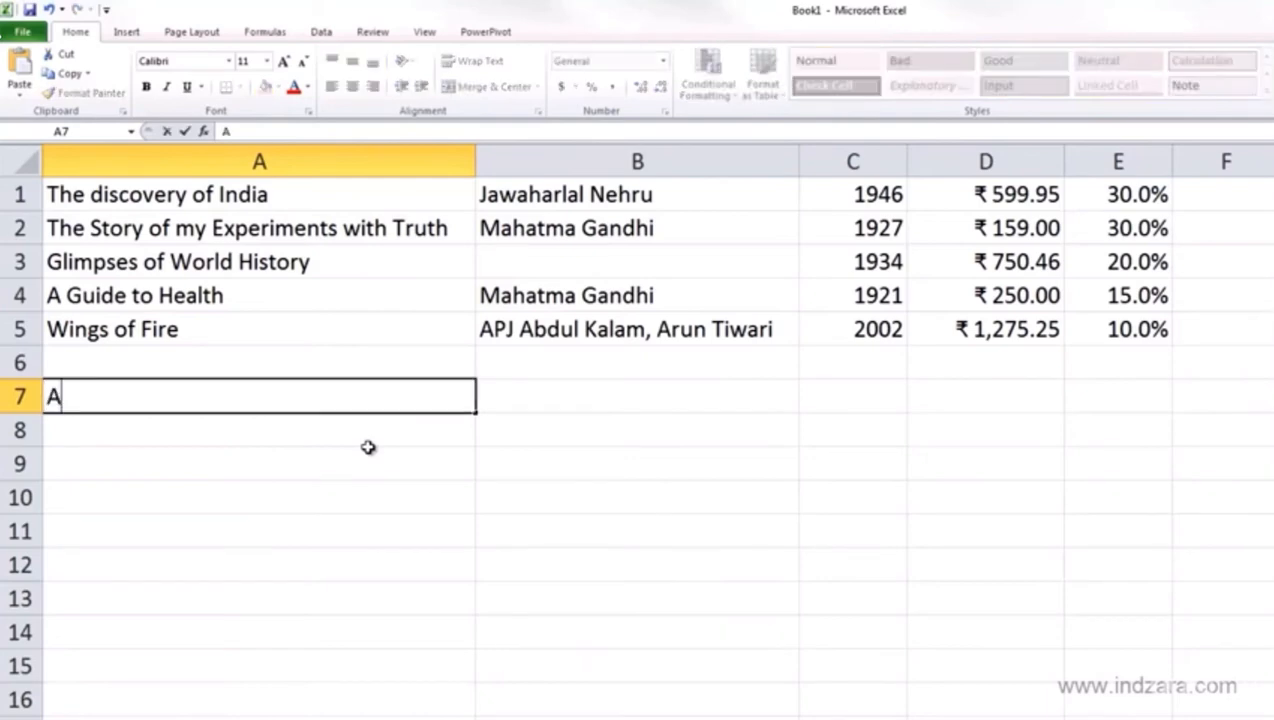
{"action": "type", "text": "ug.15.2013"}
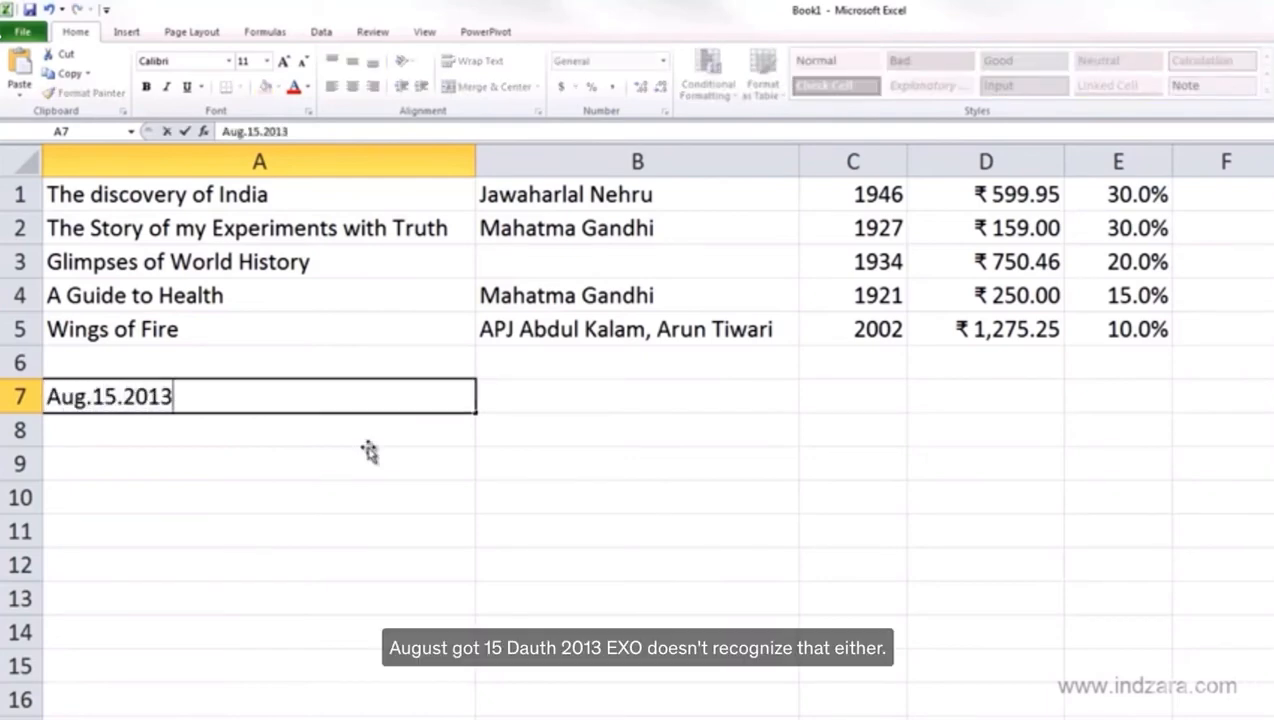
{"action": "key", "text": "Return"}
{"action": "key", "text": "Up"}
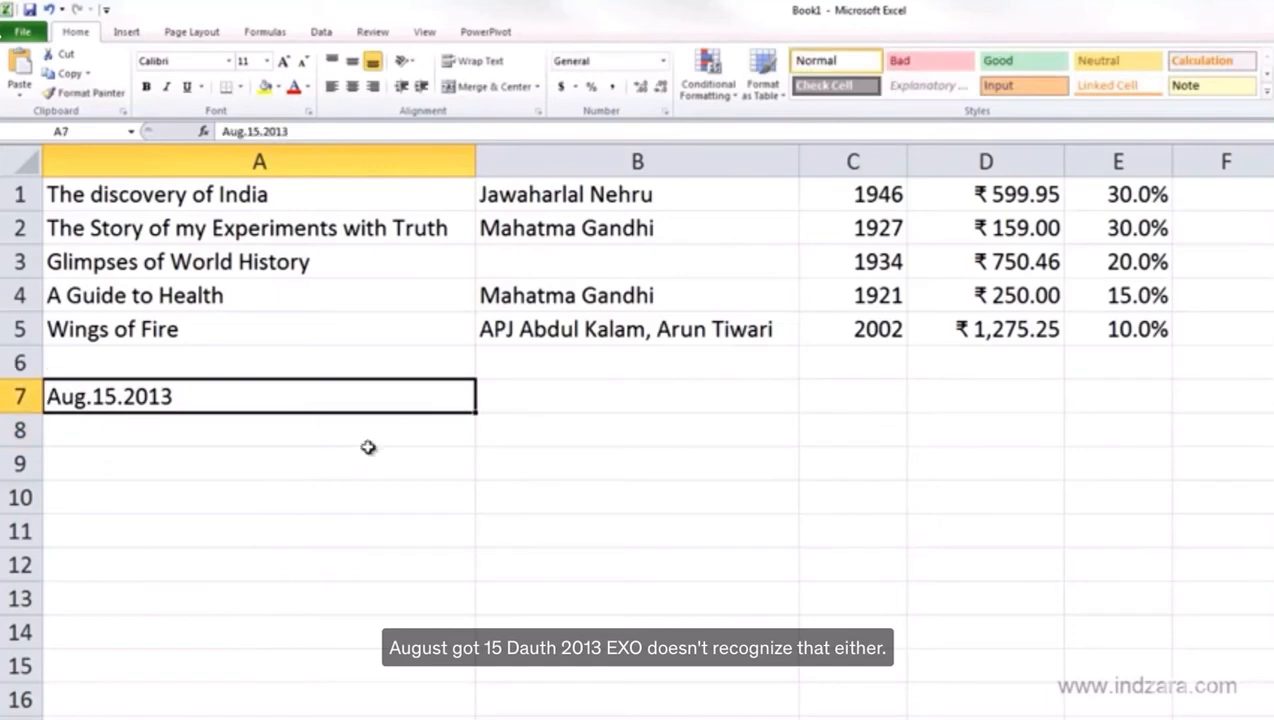
Try Aug 15,2013 in A7, see it remain text, then empty the cell
{"action": "key", "text": "Delete"}
{"action": "type", "text": "Aug "}
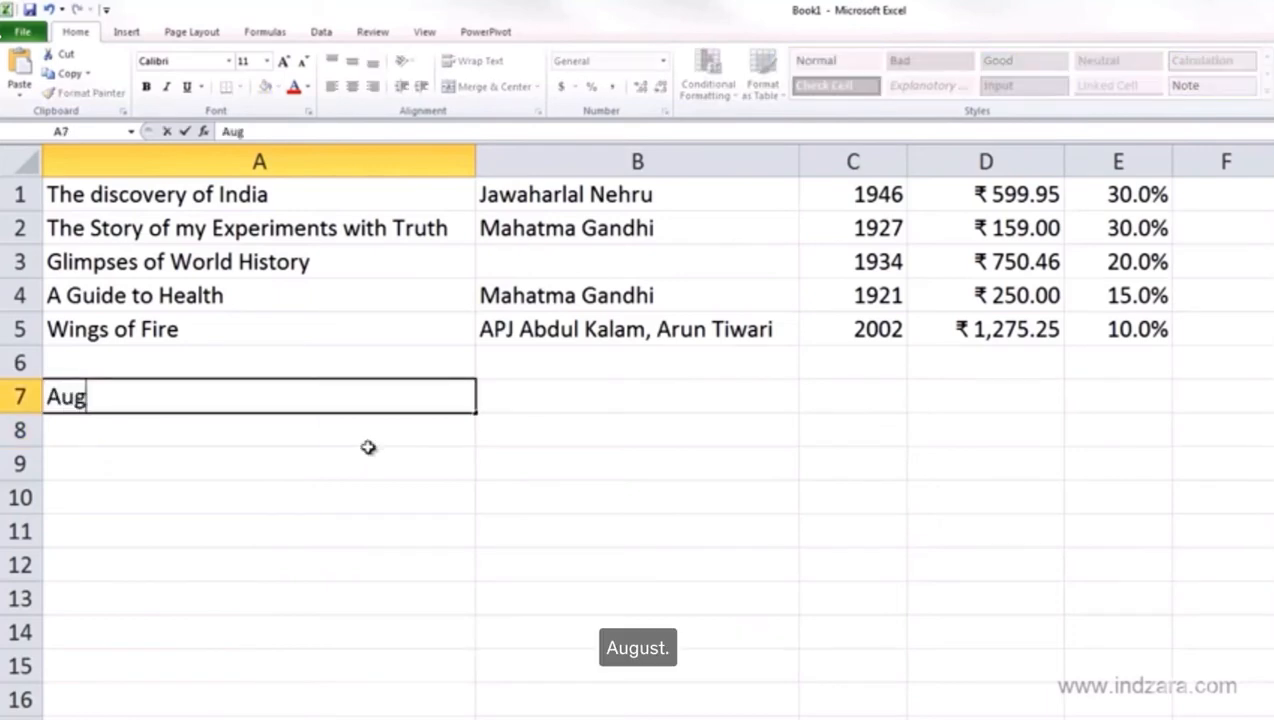
{"action": "type", "text": "15,"}
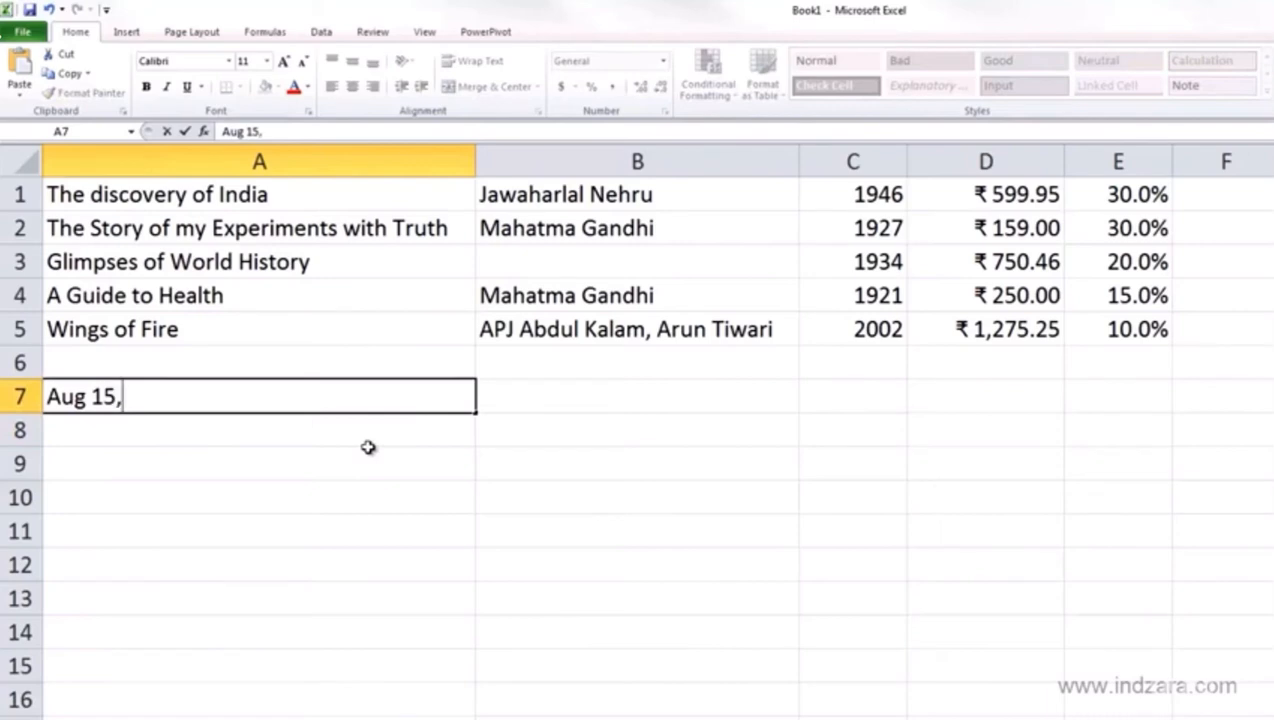
{"action": "type", "text": "2013"}
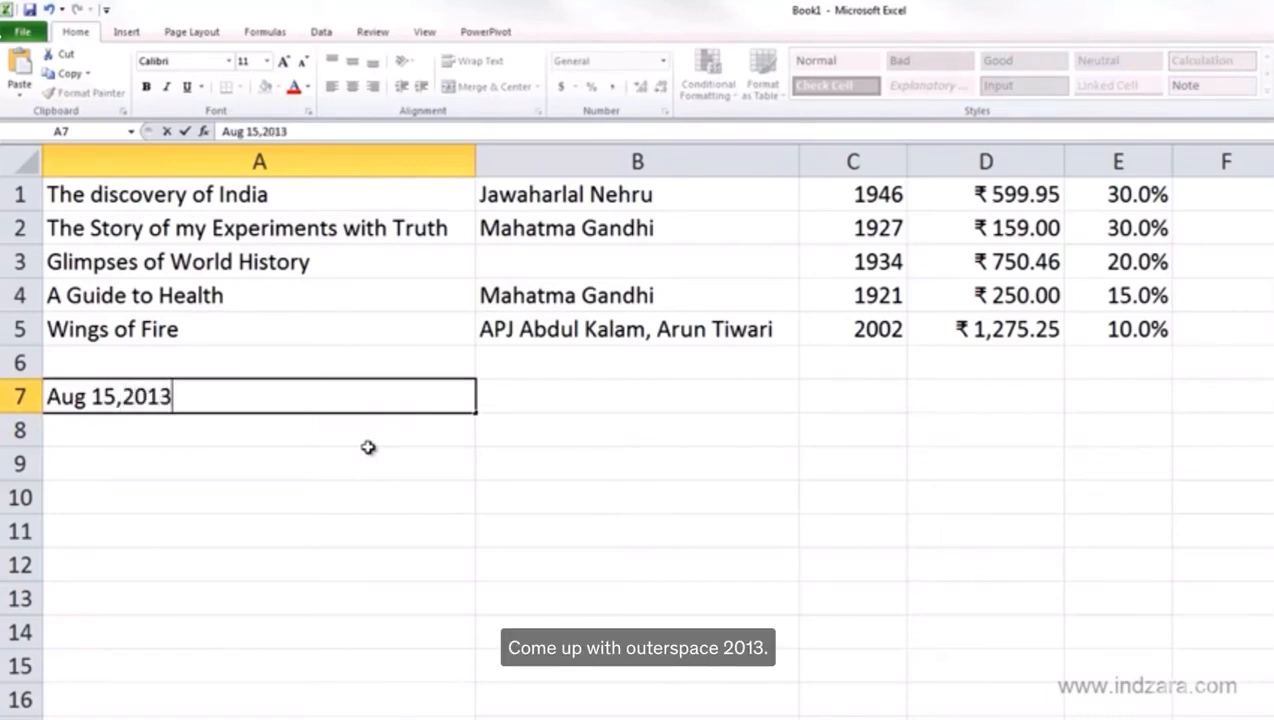
{"action": "key", "text": "Return"}
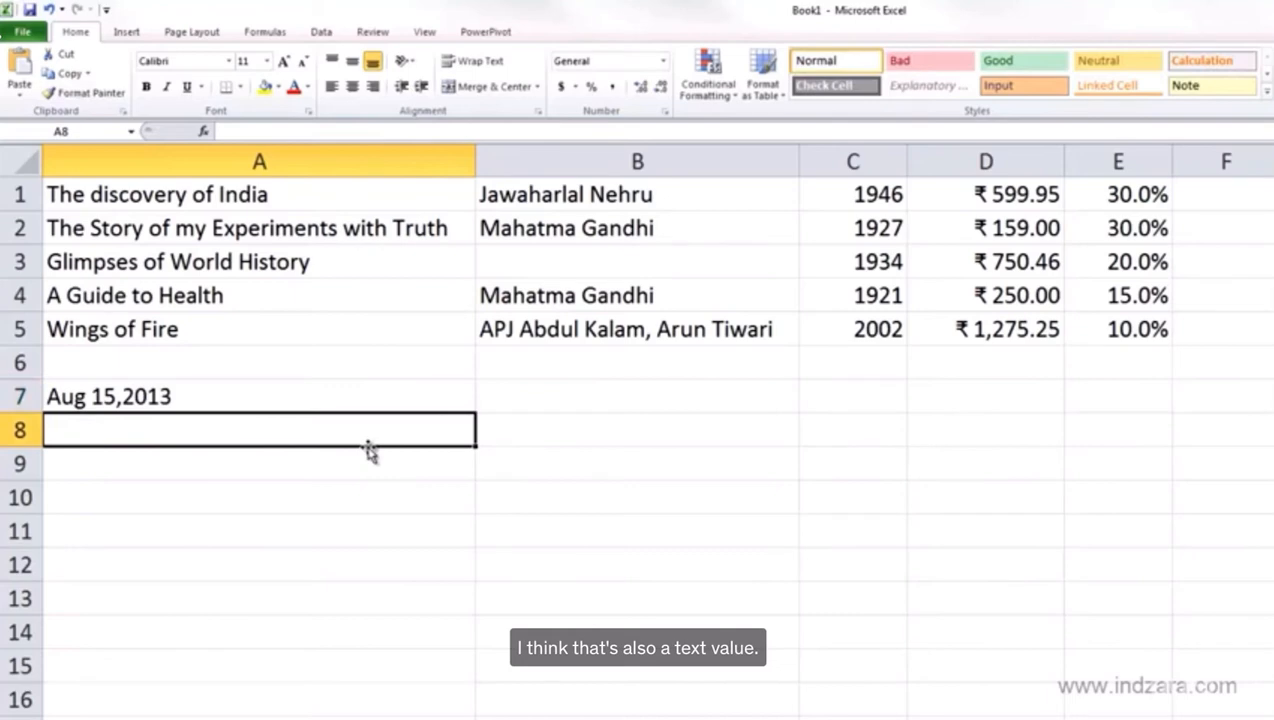
{"action": "key", "text": "Up"}
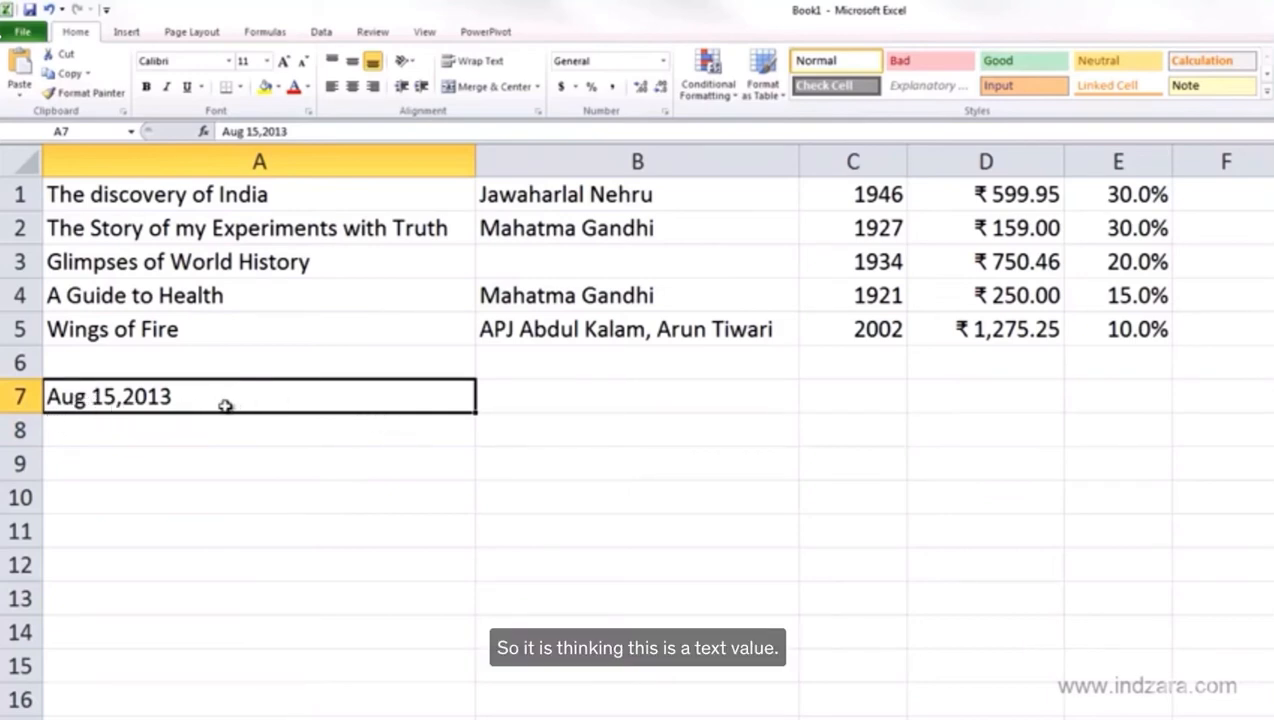
{"action": "key", "text": "Delete"}
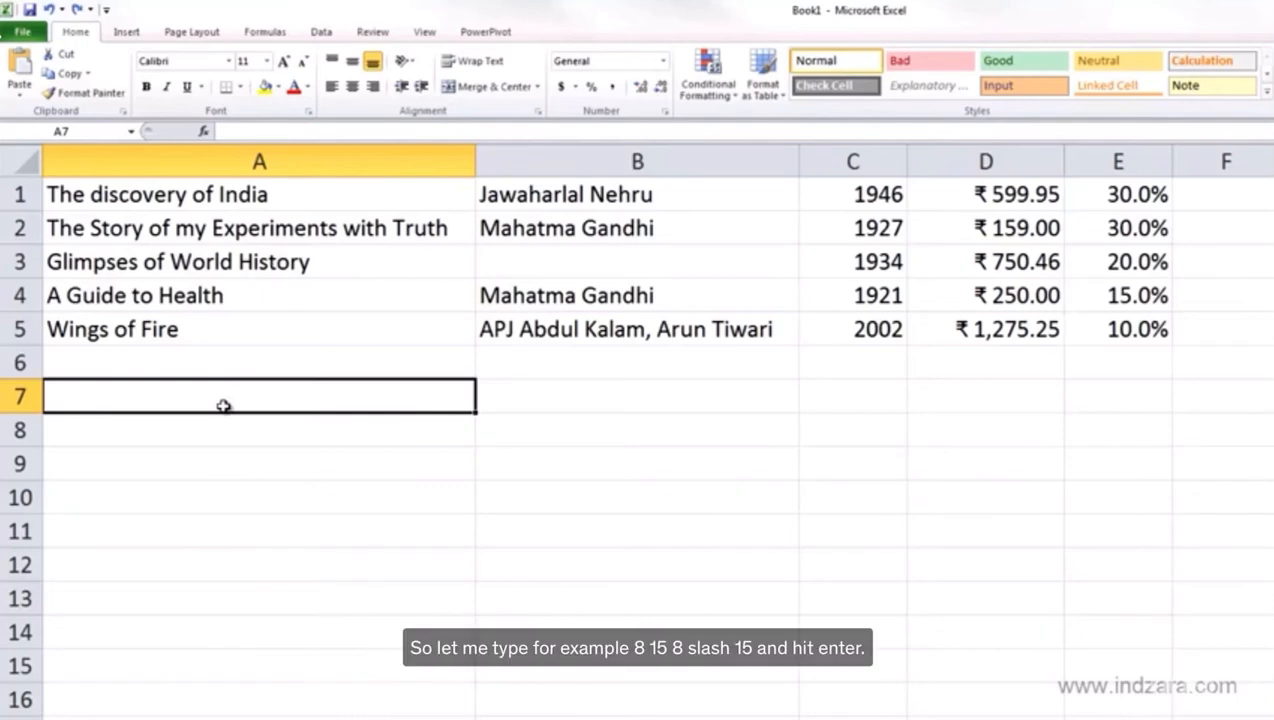
{"action": "type", "text": "8/"}
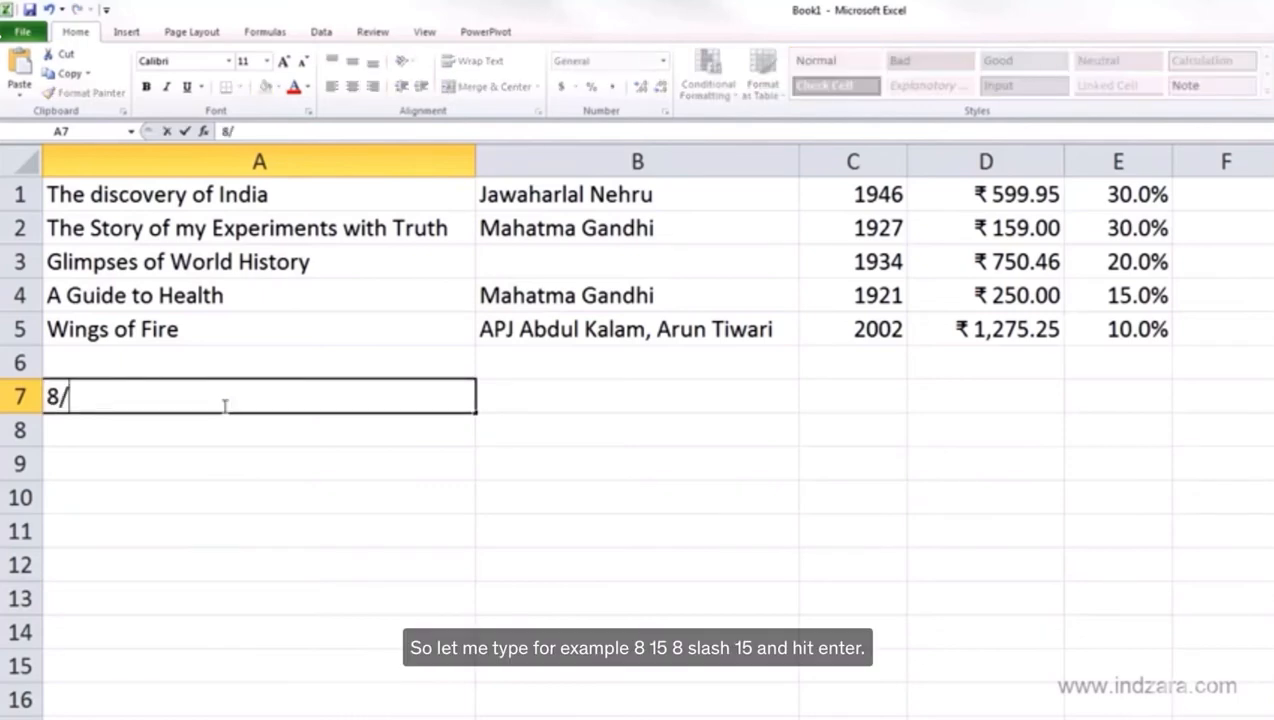
{"action": "type", "text": "15"}
{"action": "key", "text": "Return"}
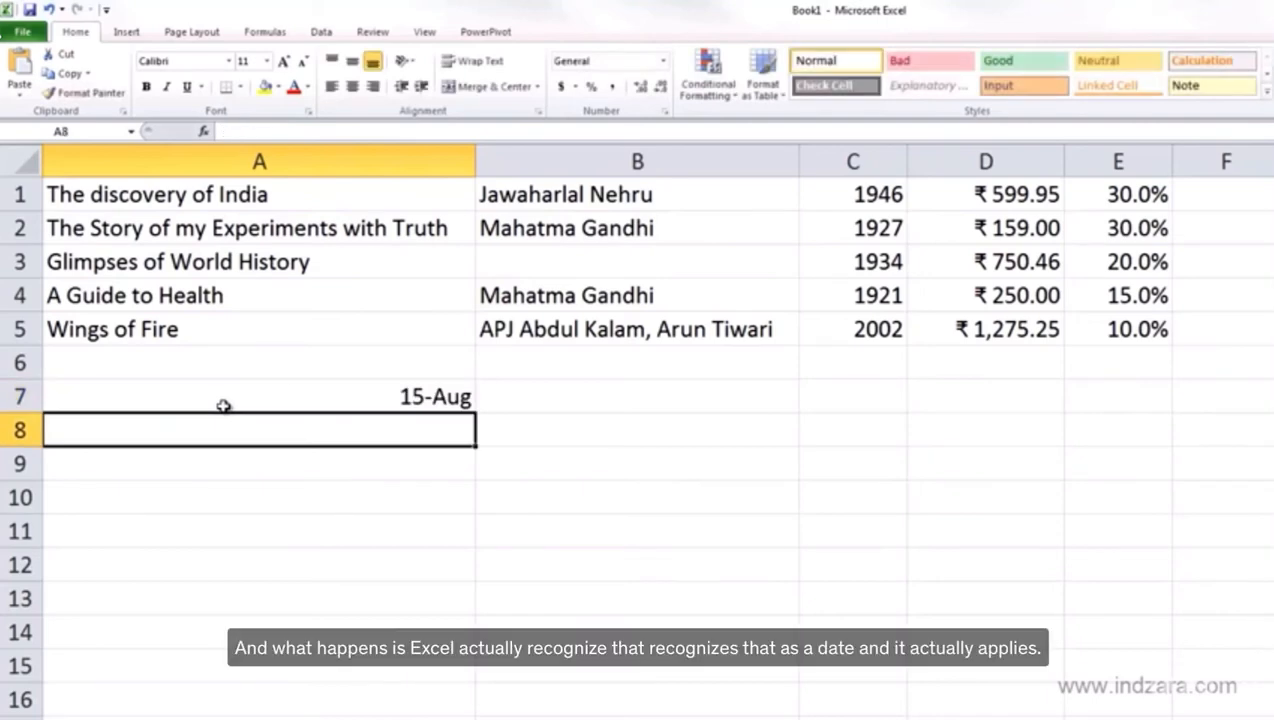
{"action": "left_click", "coordinate": [228, 398]}
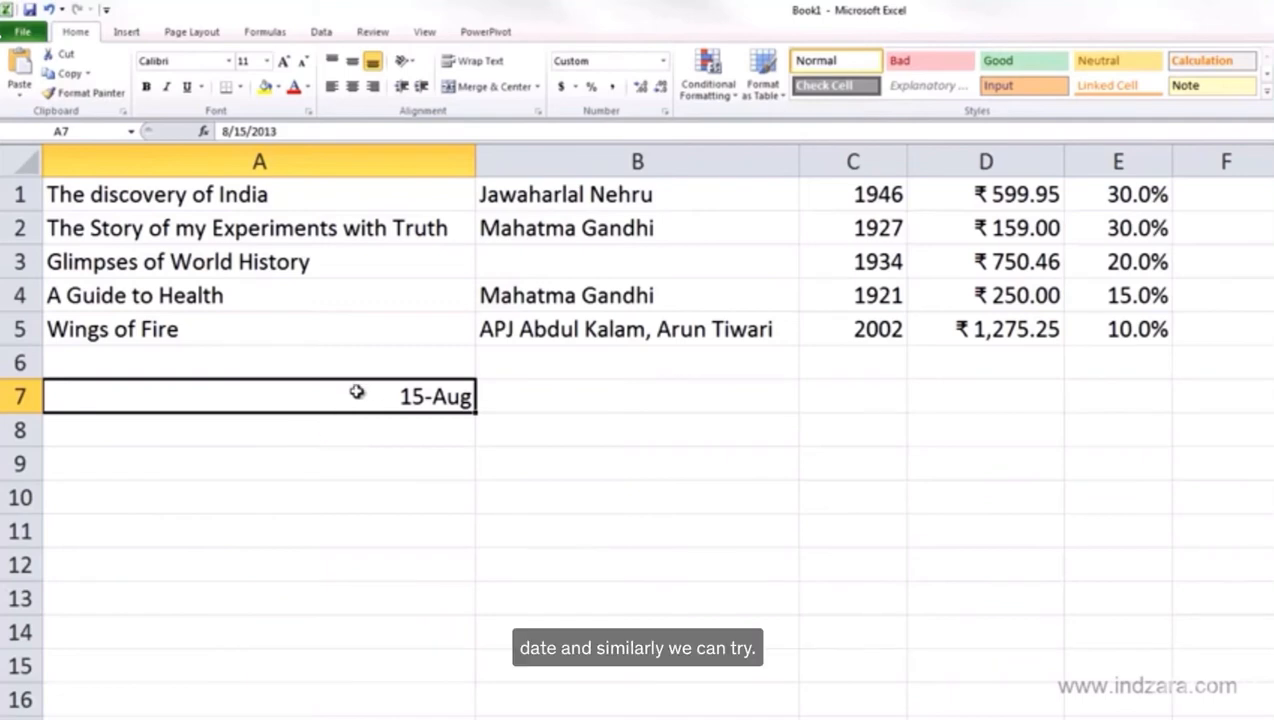
{"action": "key", "text": "ctrl+z"}
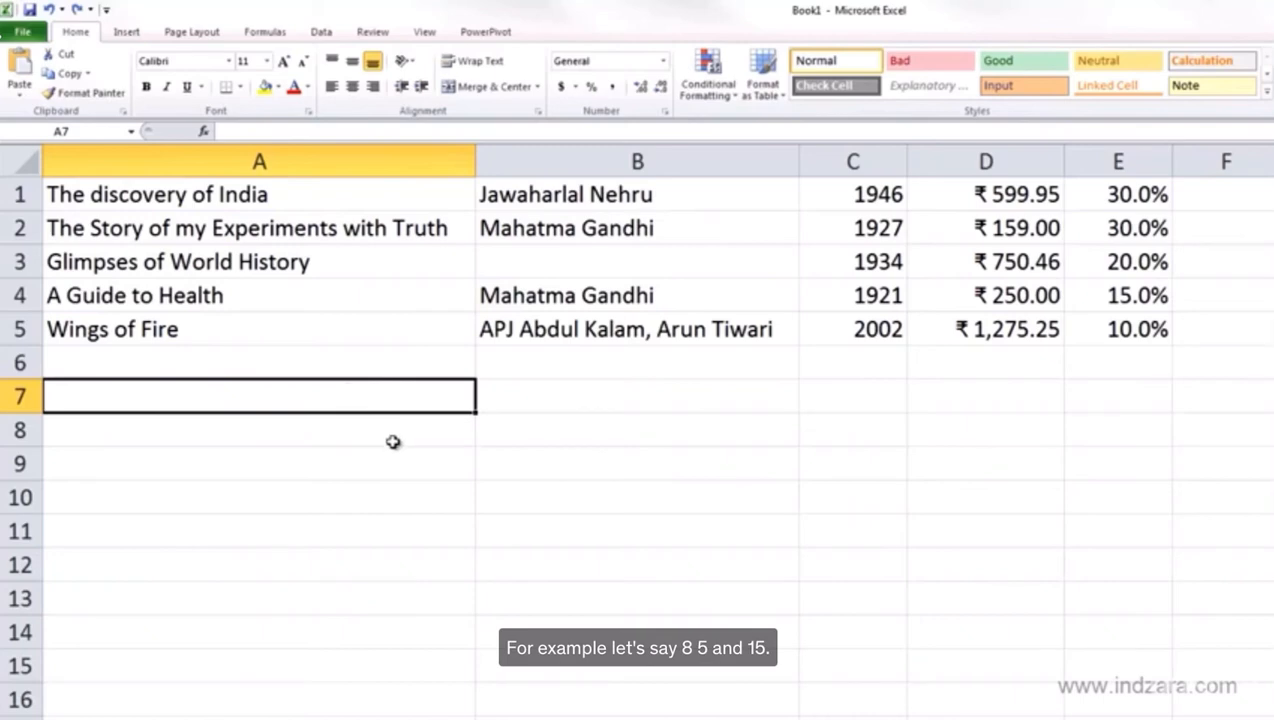
{"action": "type", "text": "8-15"}
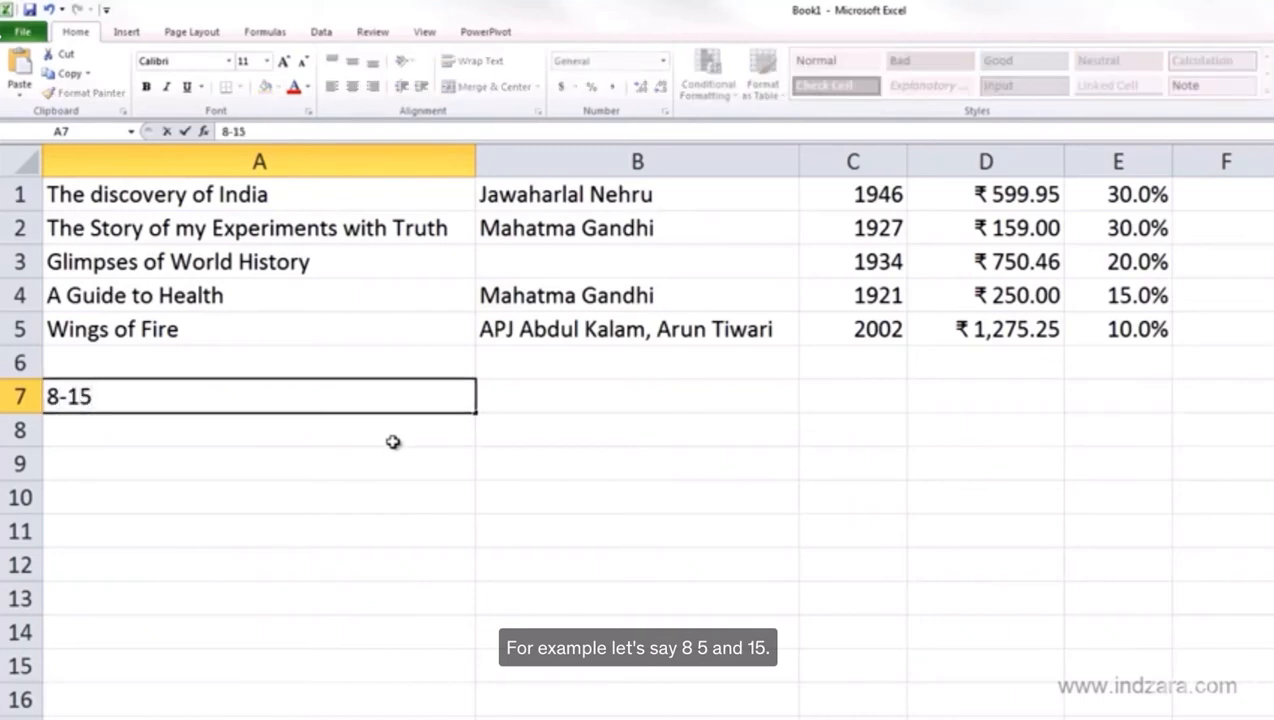
{"action": "key", "text": "Return"}
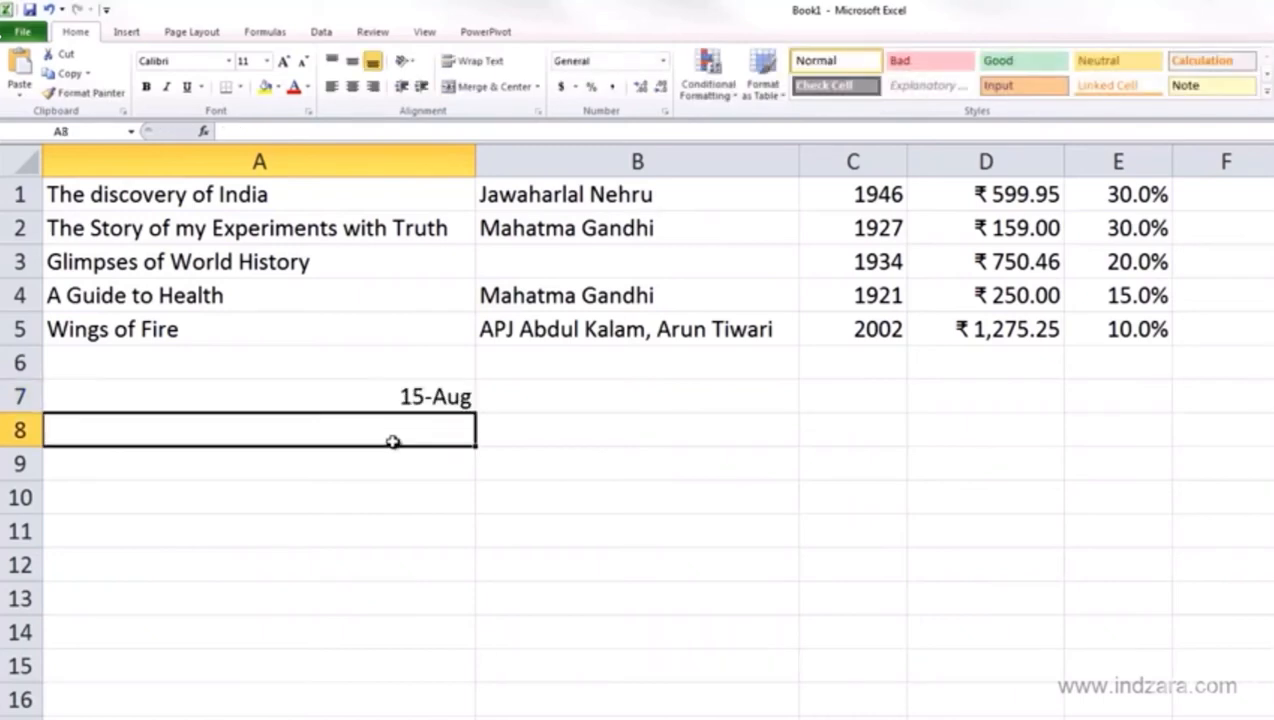
{"action": "key", "text": "Up"}
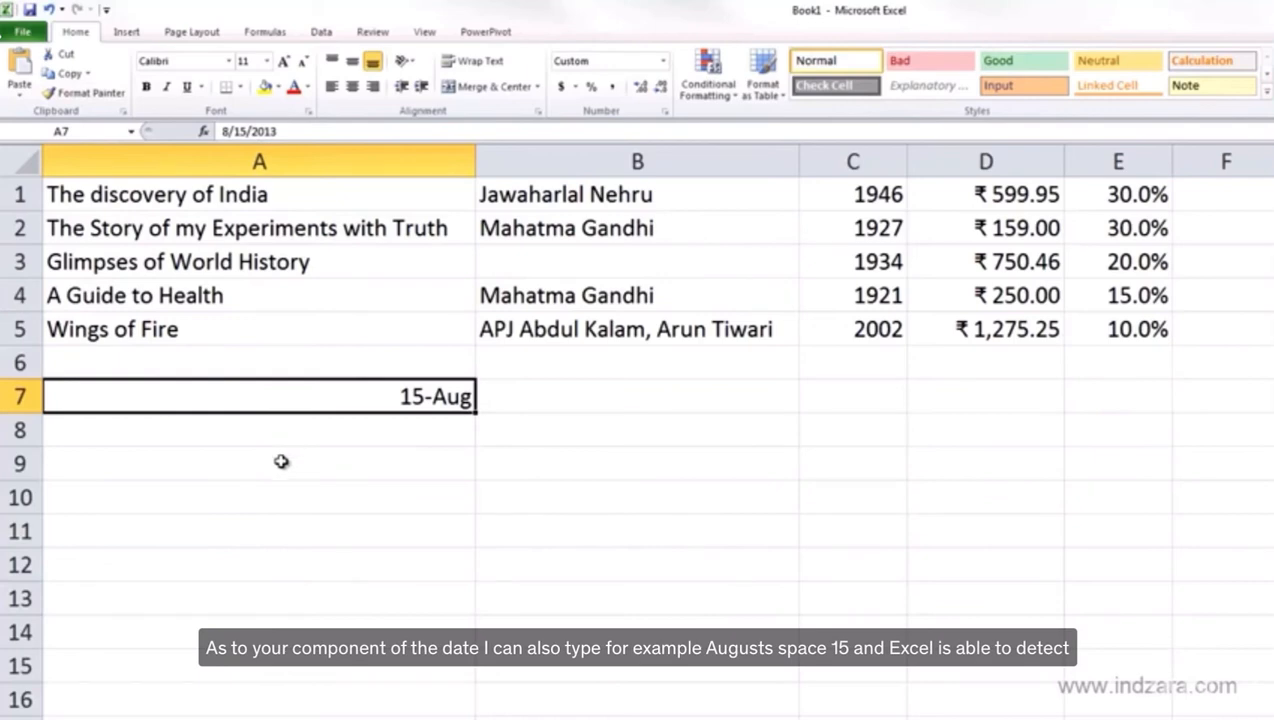
{"action": "key", "text": "Delete"}
{"action": "type", "text": "Aug 1"}
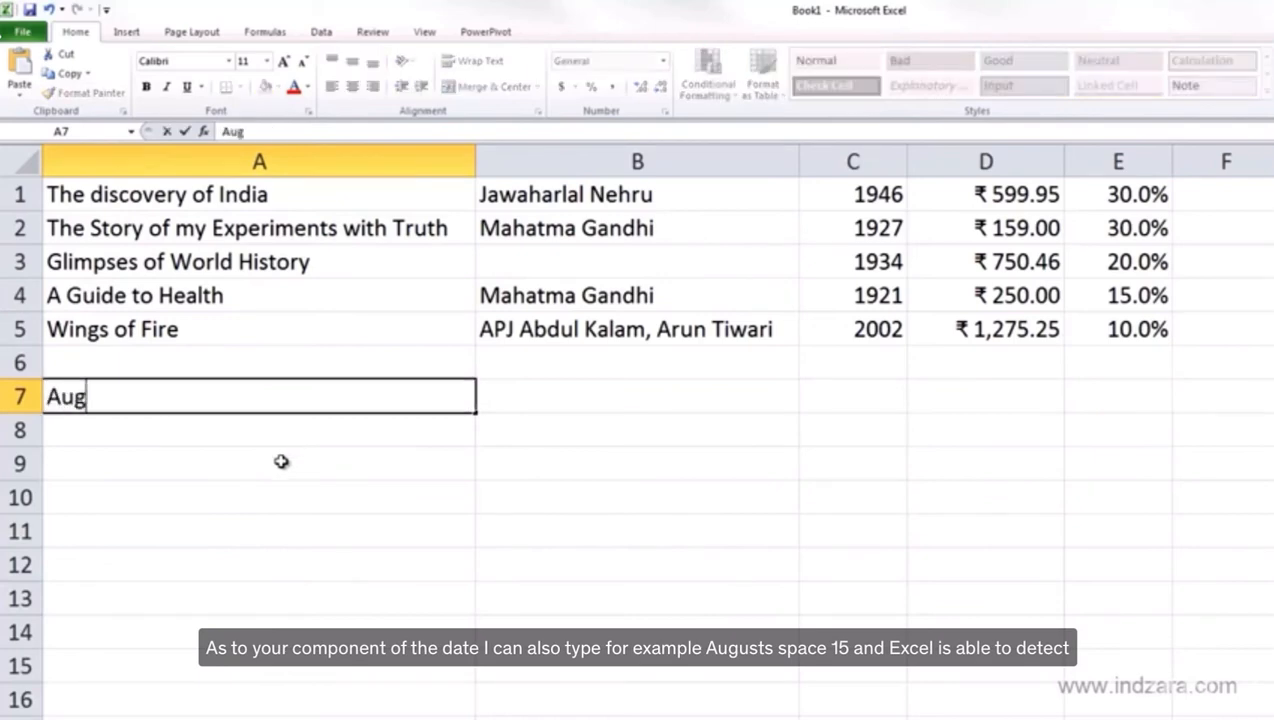
{"action": "type", "text": "5"}
{"action": "key", "text": "Return"}
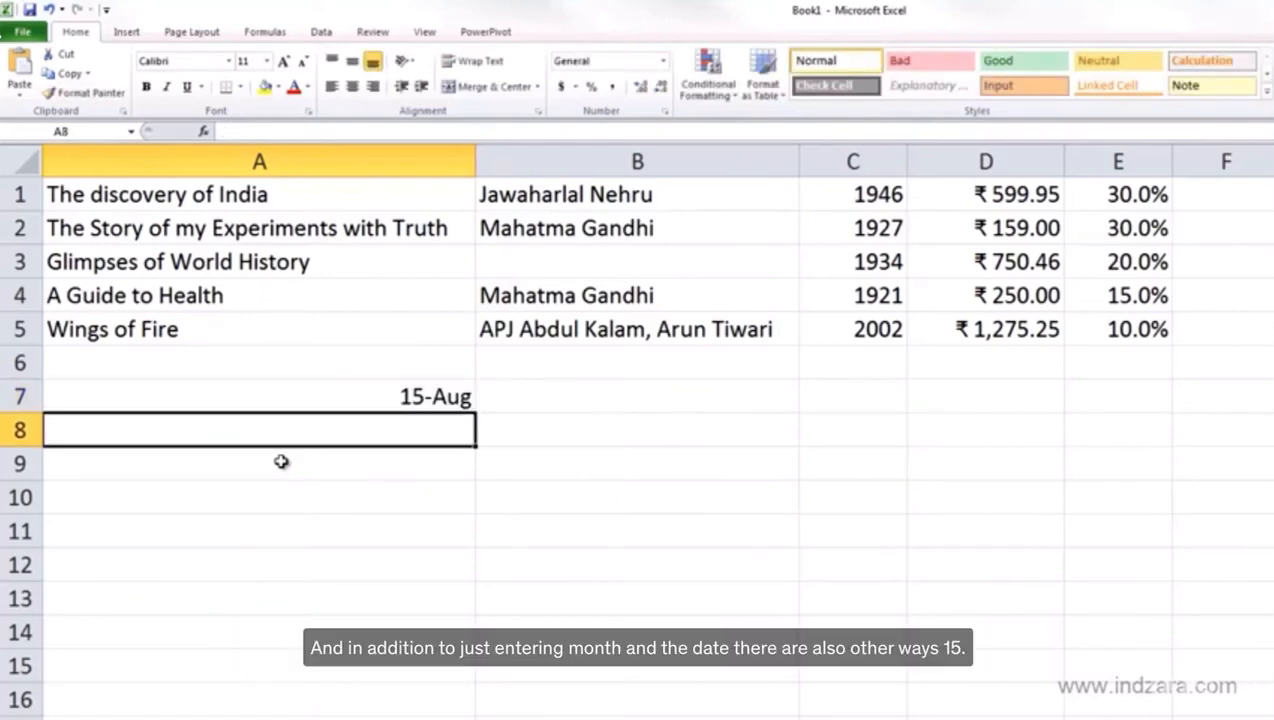
{"action": "key", "text": "ctrl+z"}
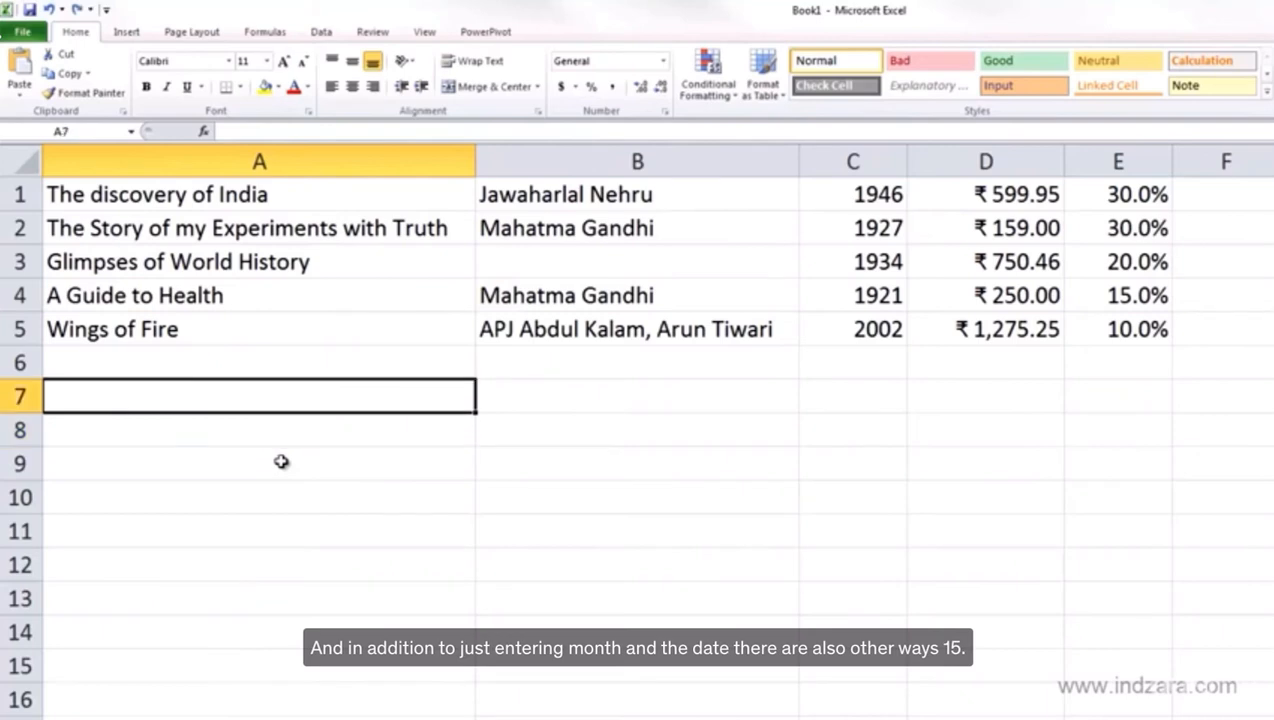
Enter 15/AUG/2013 in A7, see it become 15-Aug-13, then undo it
{"action": "type", "text": "15"}
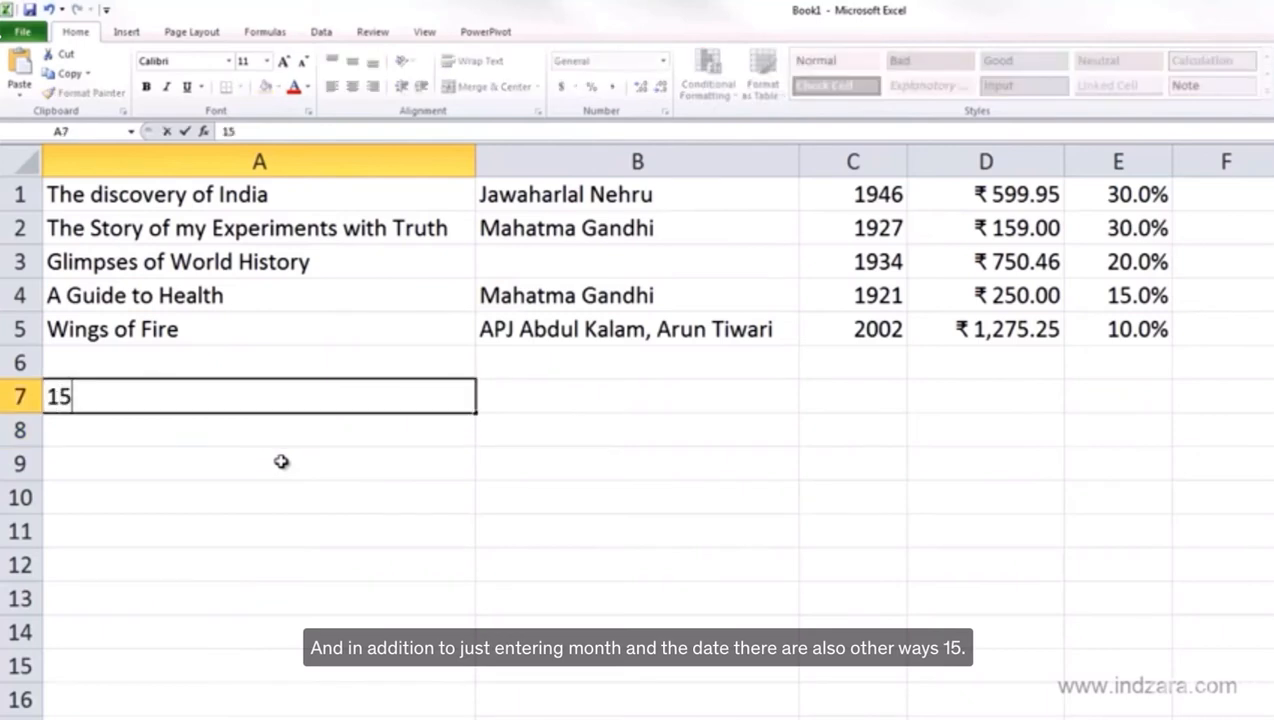
{"action": "type", "text": "/AU"}
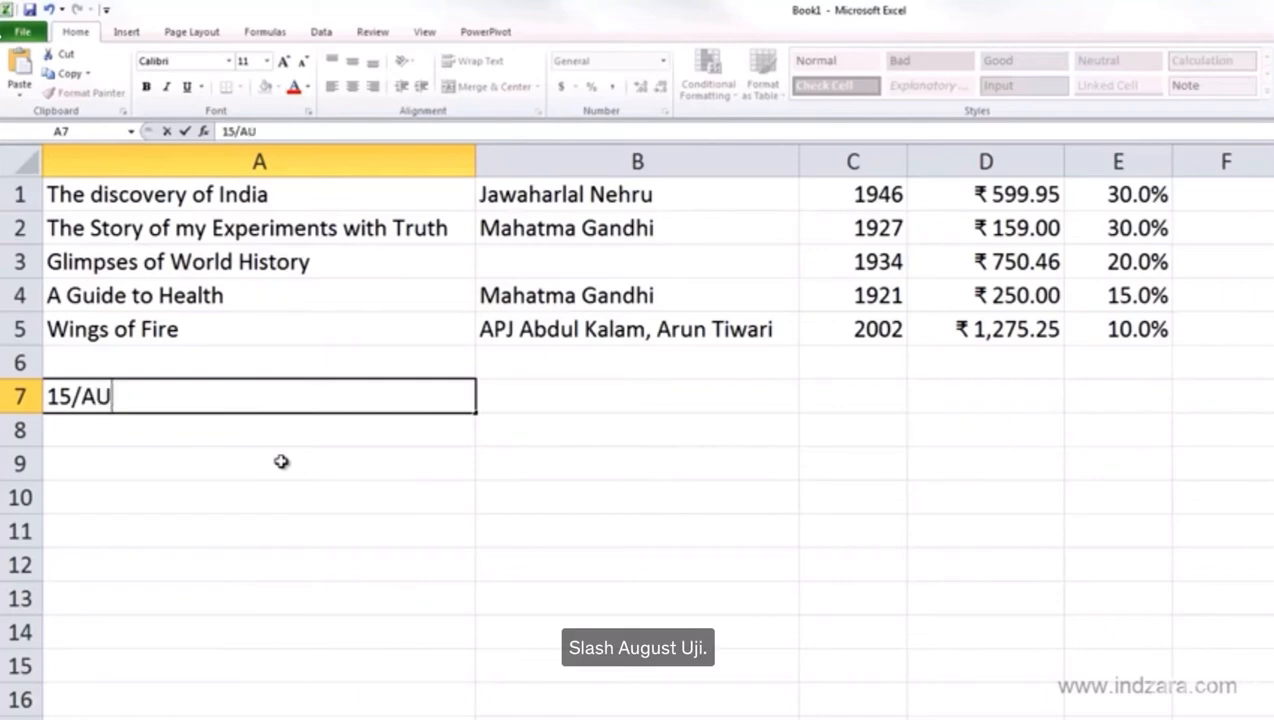
{"action": "type", "text": "G/"}
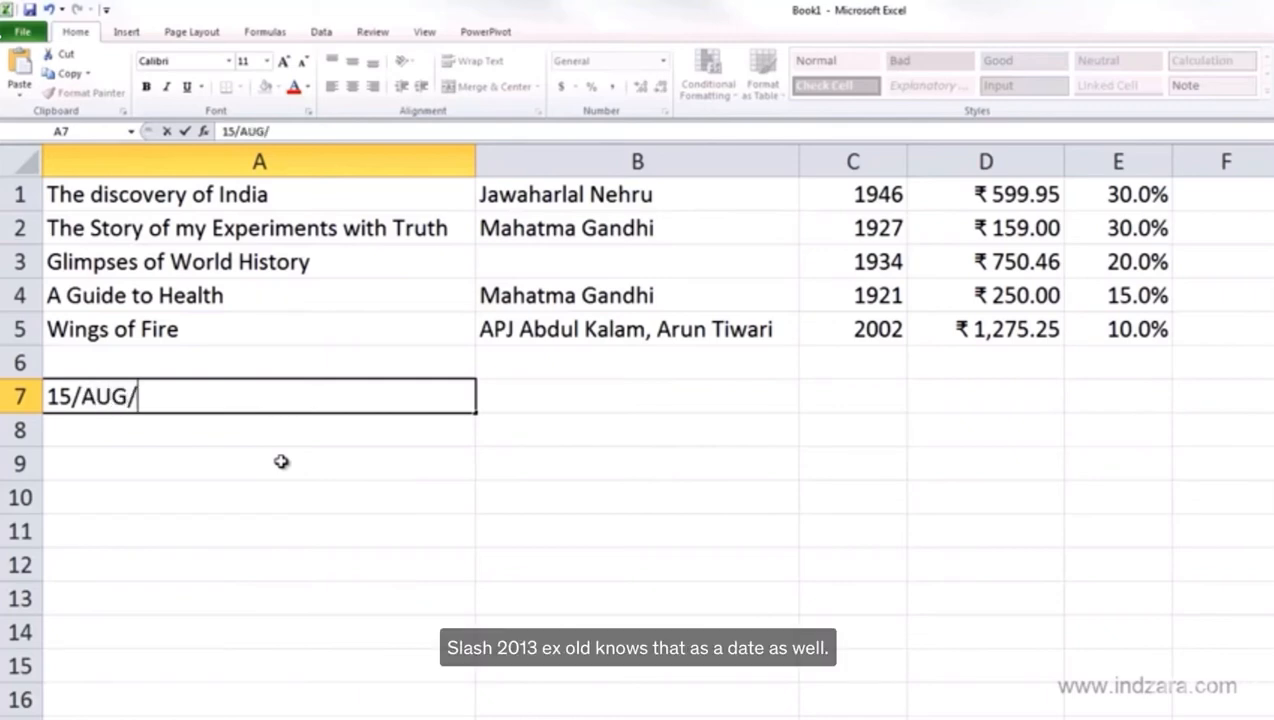
{"action": "type", "text": "2013"}
{"action": "key", "text": "Return"}
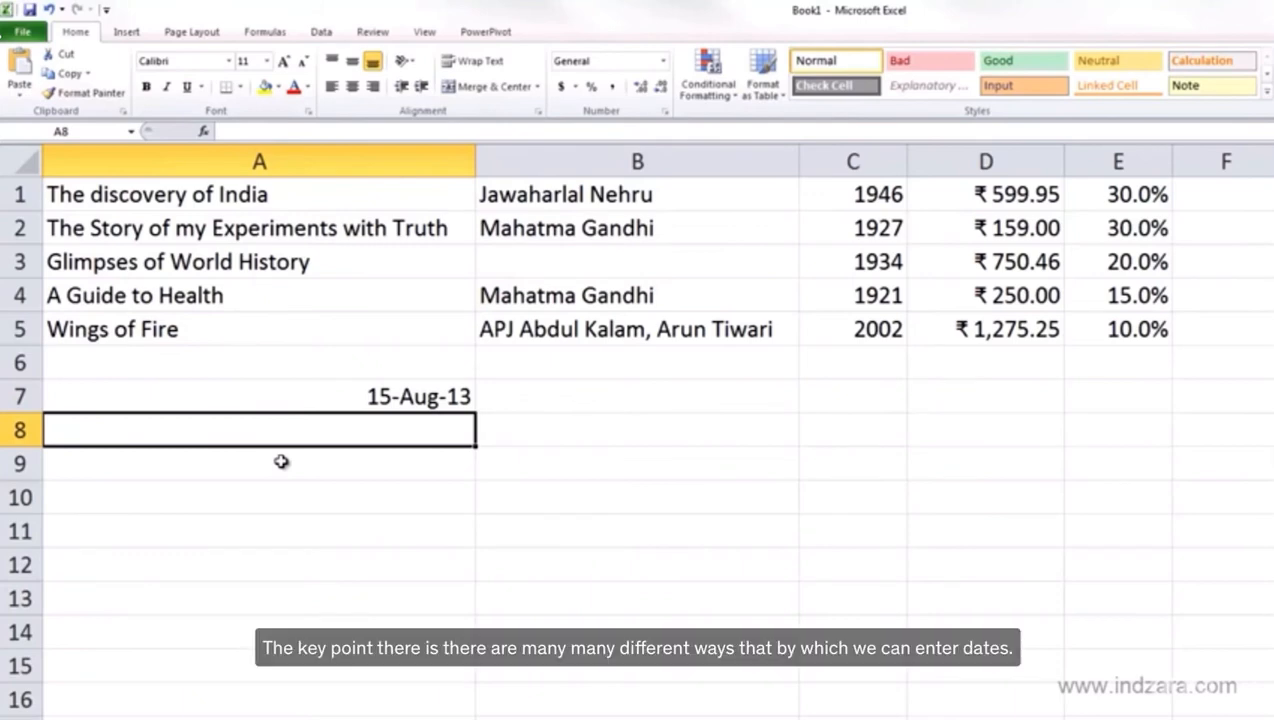
{"action": "key", "text": "ctrl+z"}
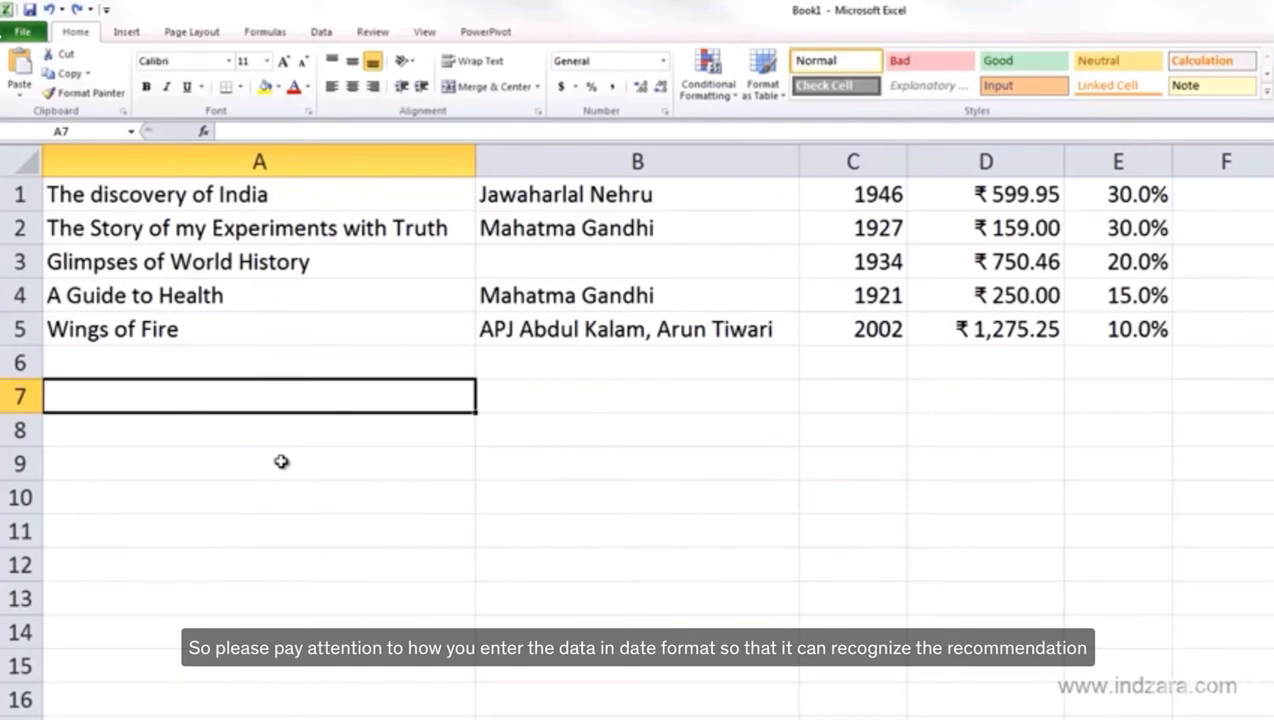
Enter Aug 15, 13 in A7 so it converts to the date 15-Aug-13
{"action": "type", "text": "Aug 1"}
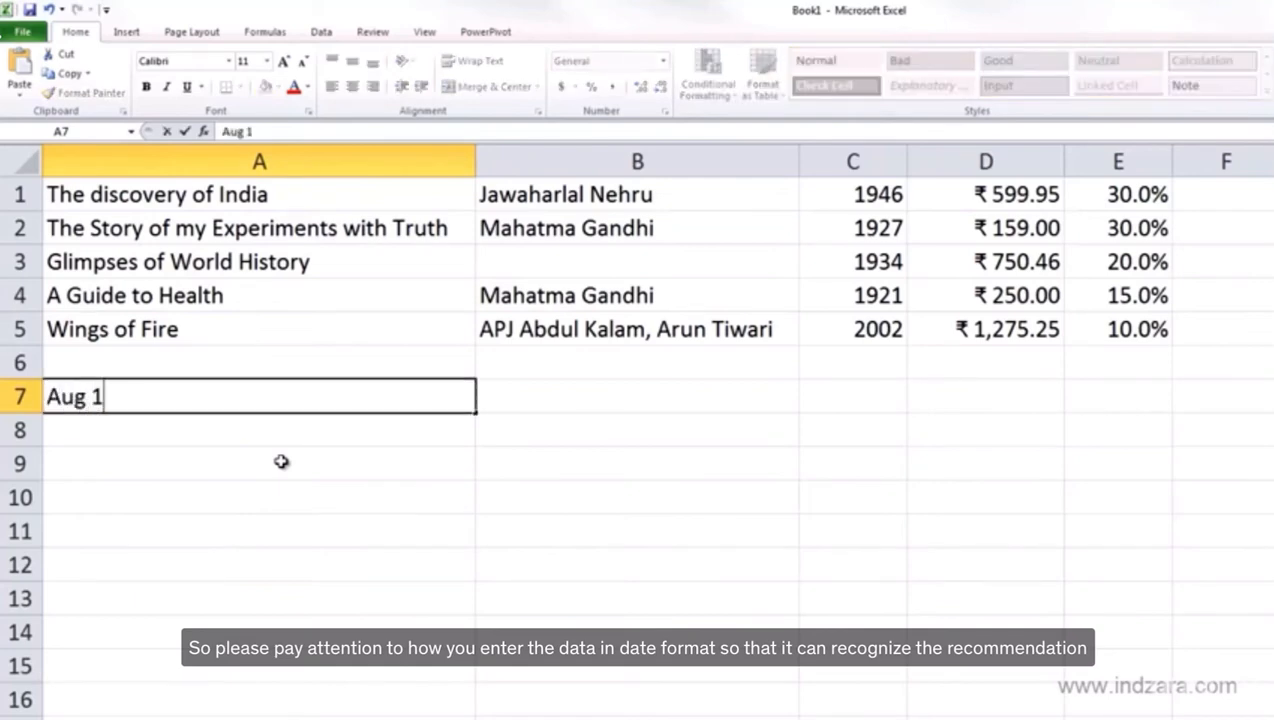
{"action": "type", "text": "5, 13"}
{"action": "key", "text": "Return"}
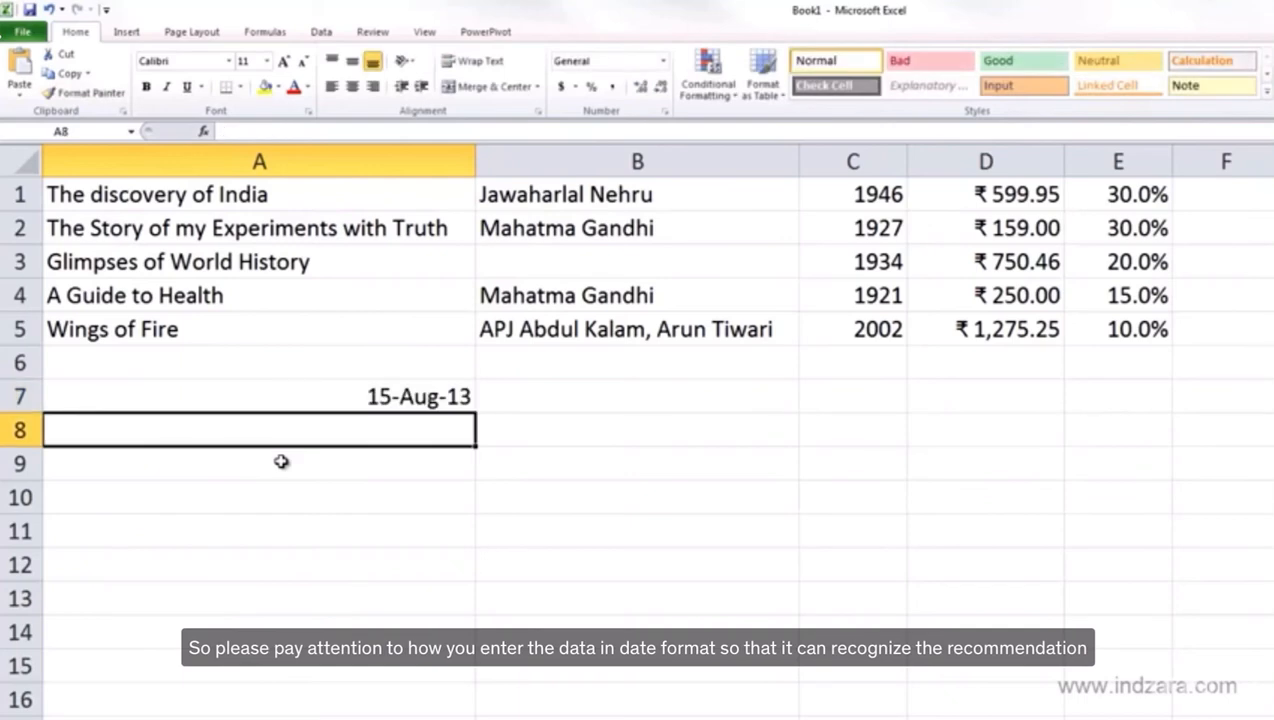
{"action": "key", "text": "Up"}
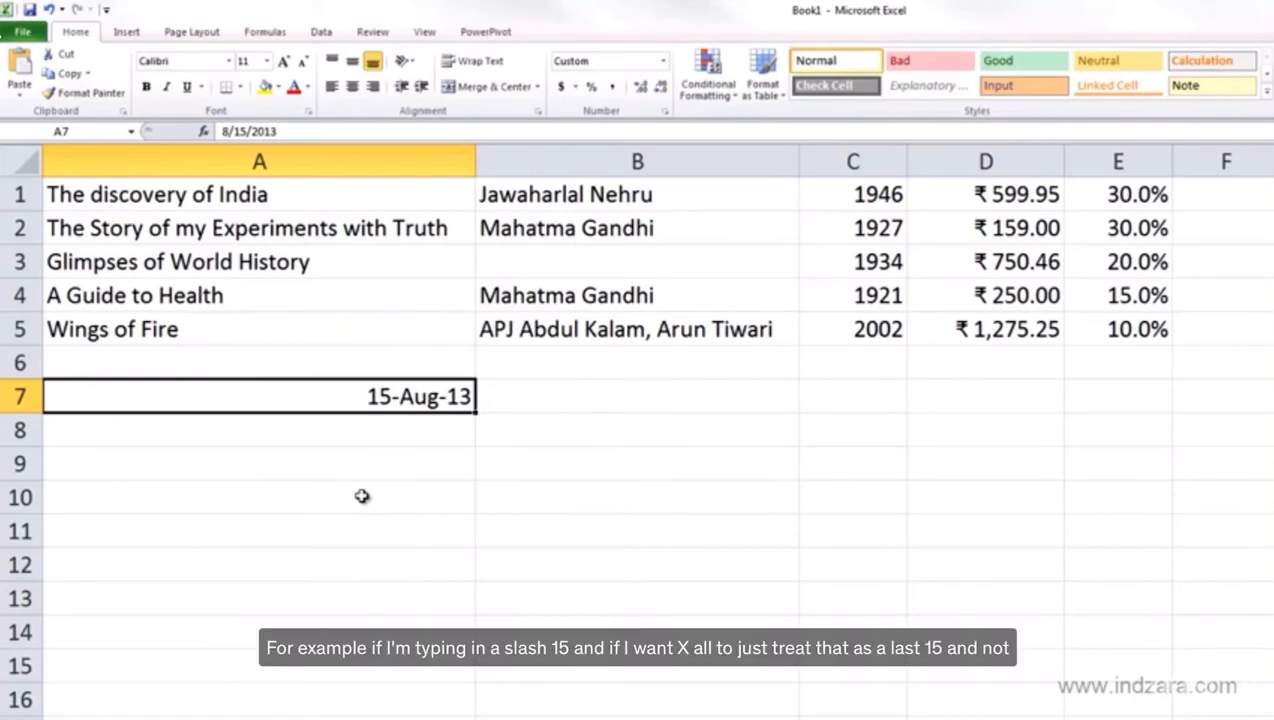
Enter 8/15 in A7, see it become the date 15-Aug, then clear the cell
{"action": "key", "text": "ctrl+z"}
{"action": "type", "text": "8/15"}
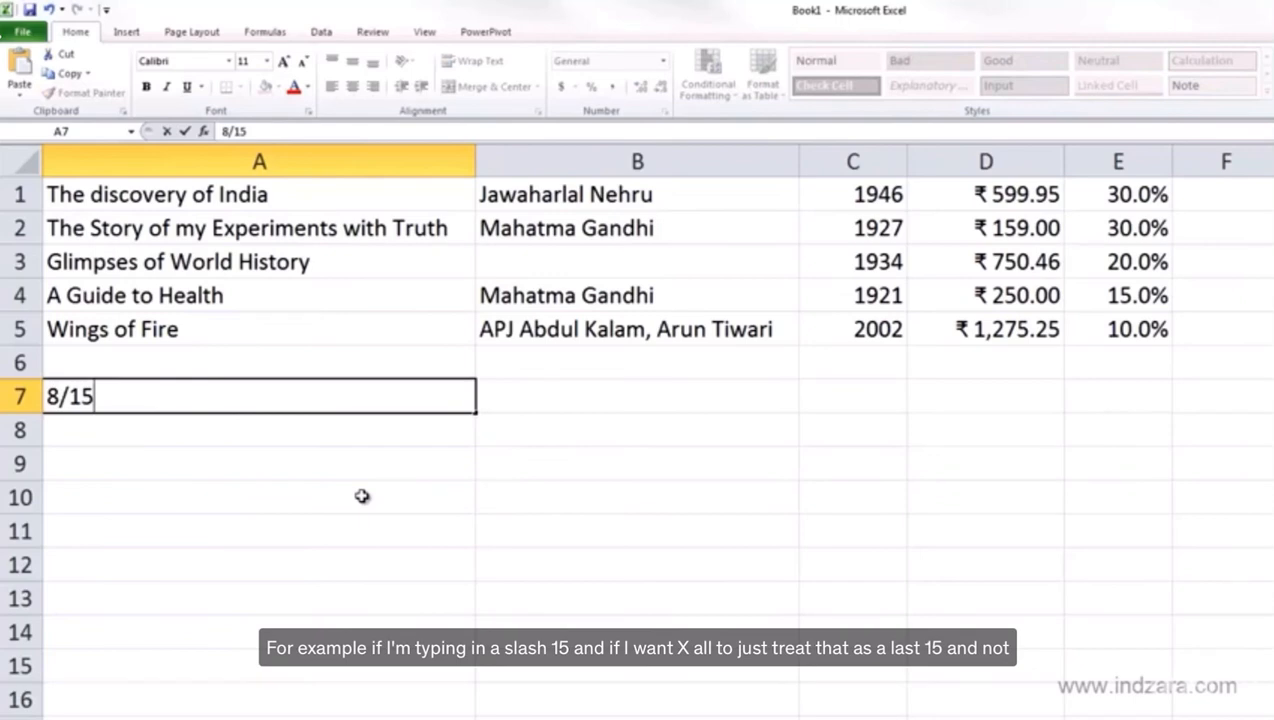
{"action": "key", "text": "Return"}
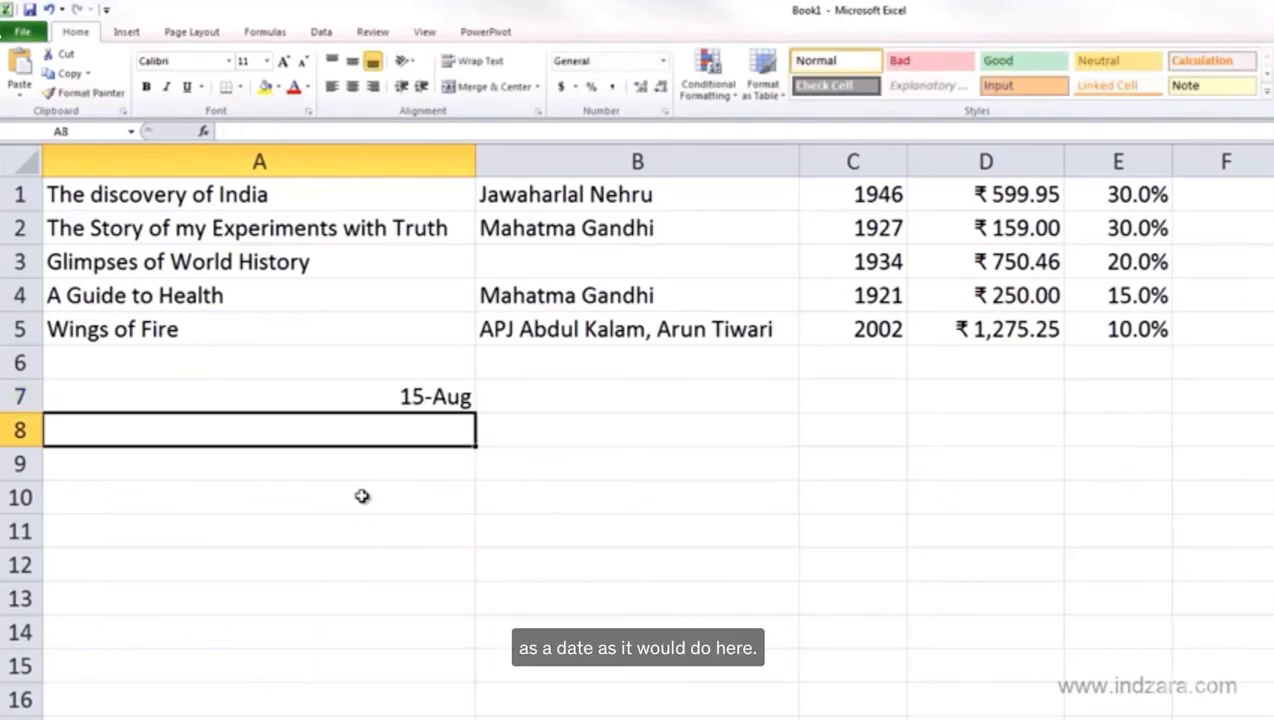
{"action": "key", "text": "Up"}
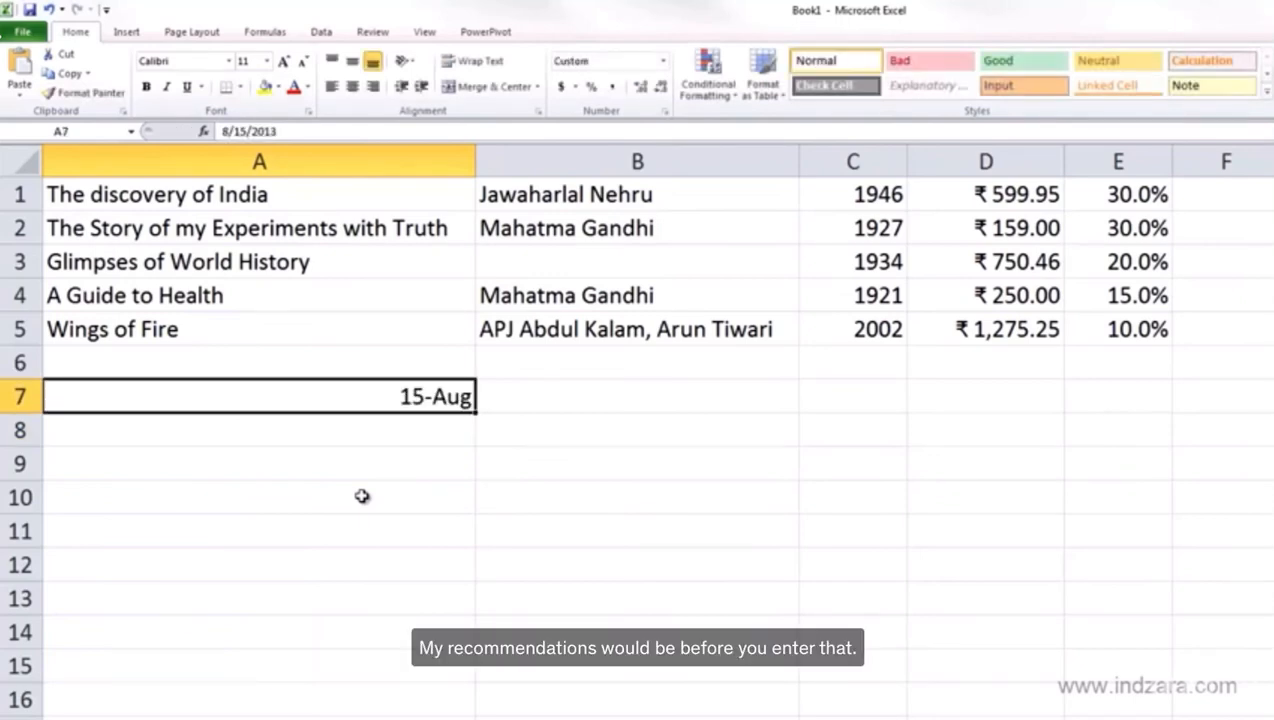
{"action": "key", "text": "Delete"}
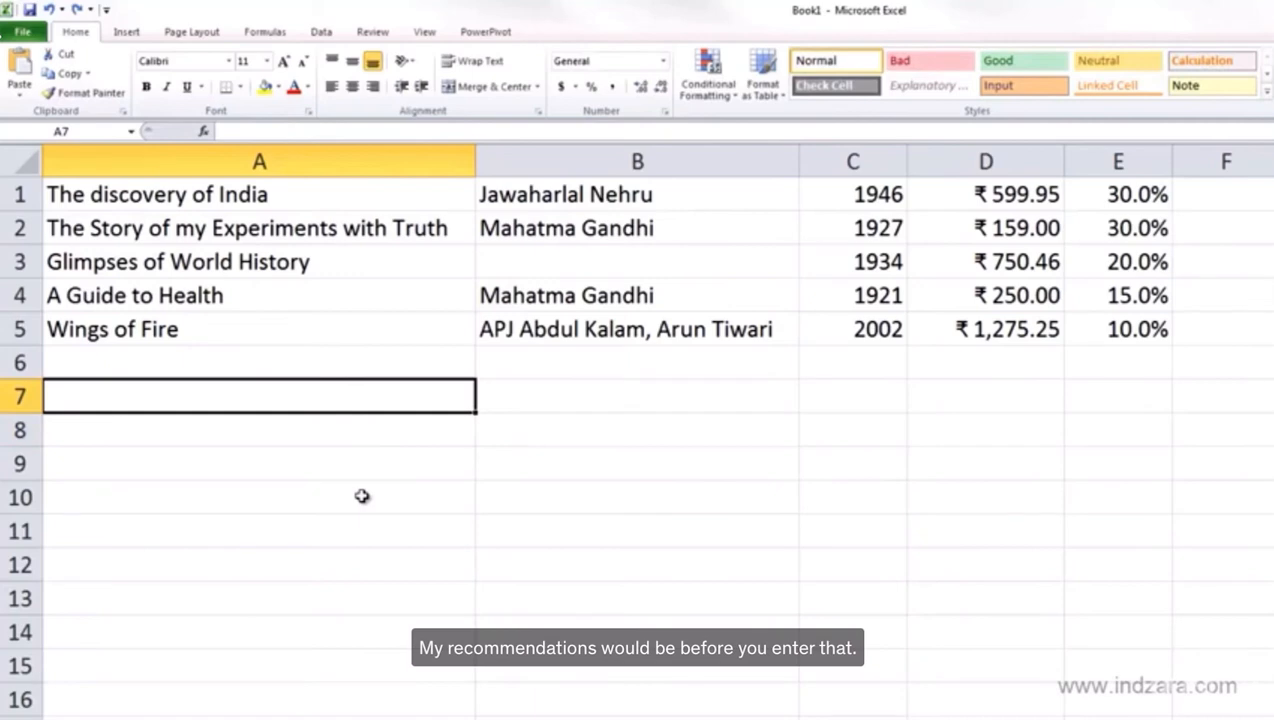
Format A7 as Text, enter 8/15 so it stays text, then undo the entry
{"action": "left_click", "coordinate": [663, 60]}
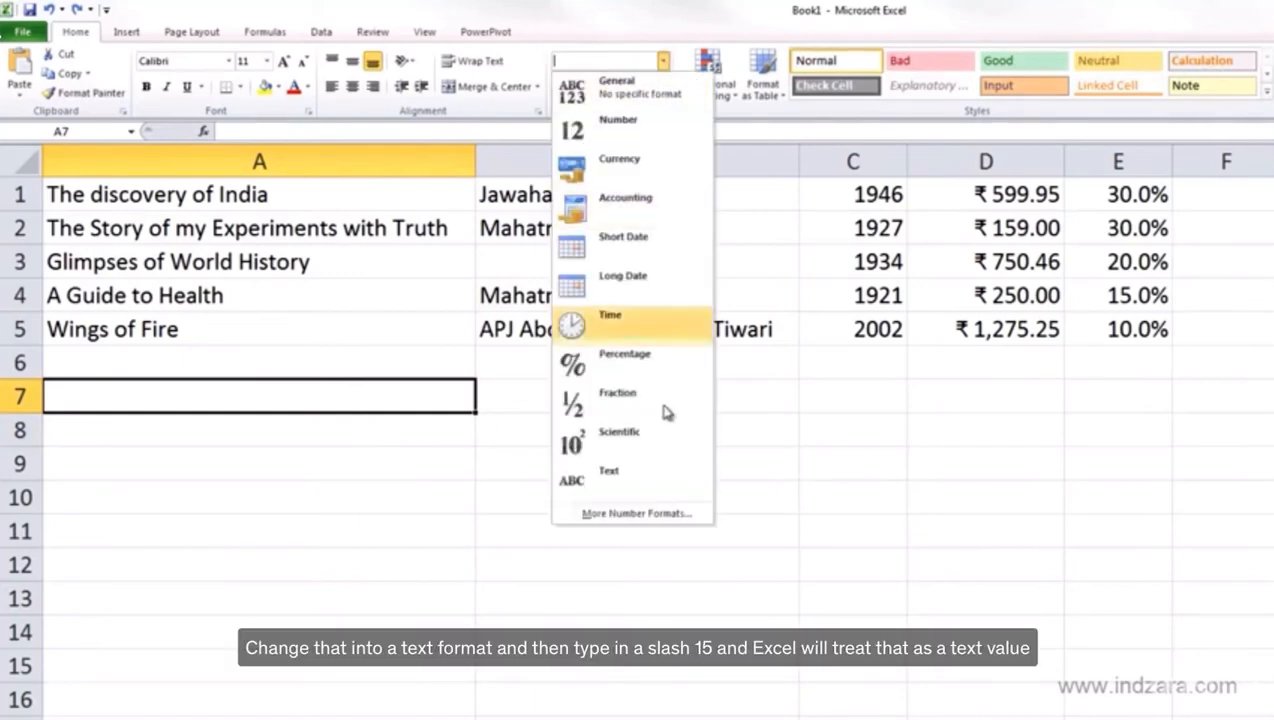
{"action": "left_click", "coordinate": [655, 472]}
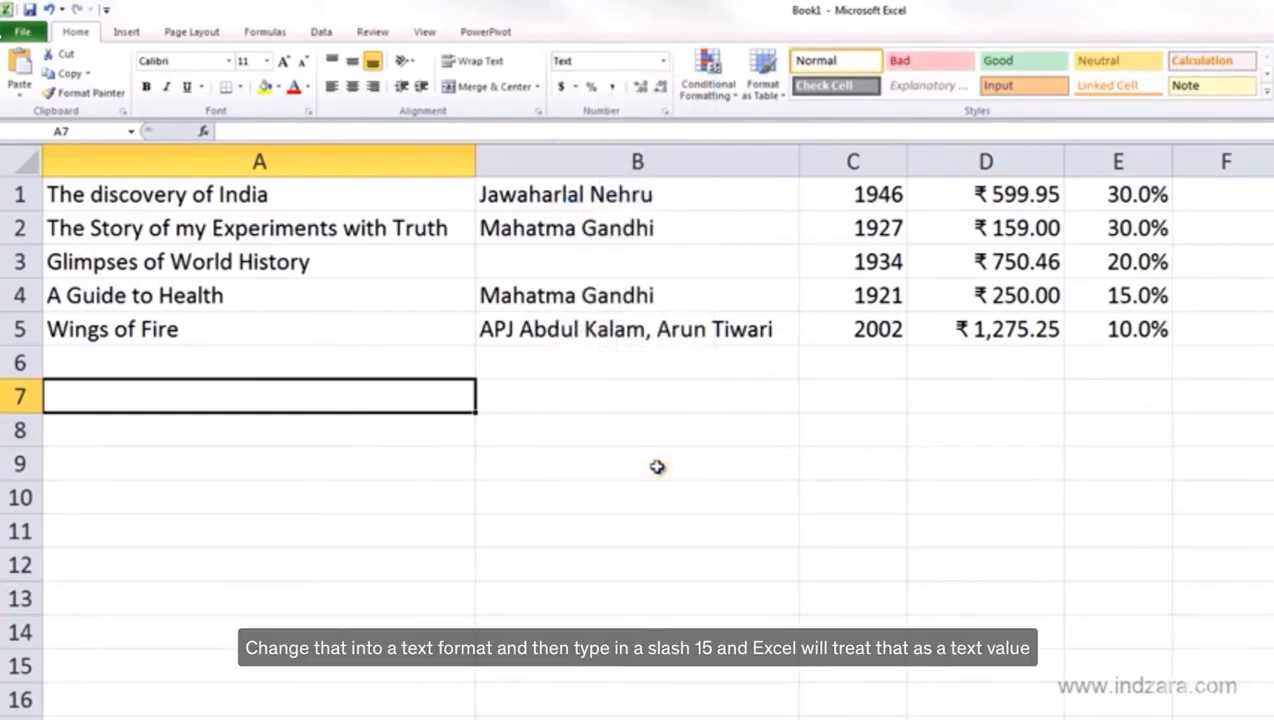
{"action": "type", "text": "8/15"}
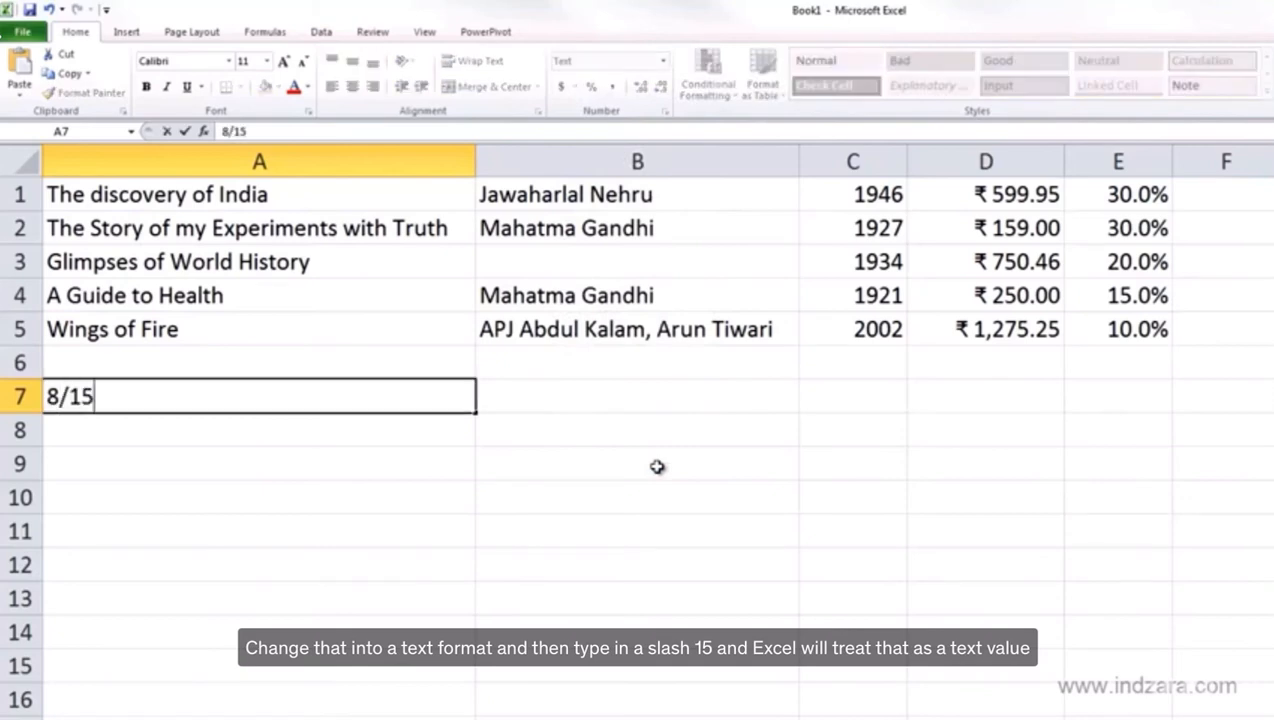
{"action": "key", "text": "Return"}
{"action": "key", "text": "Up"}
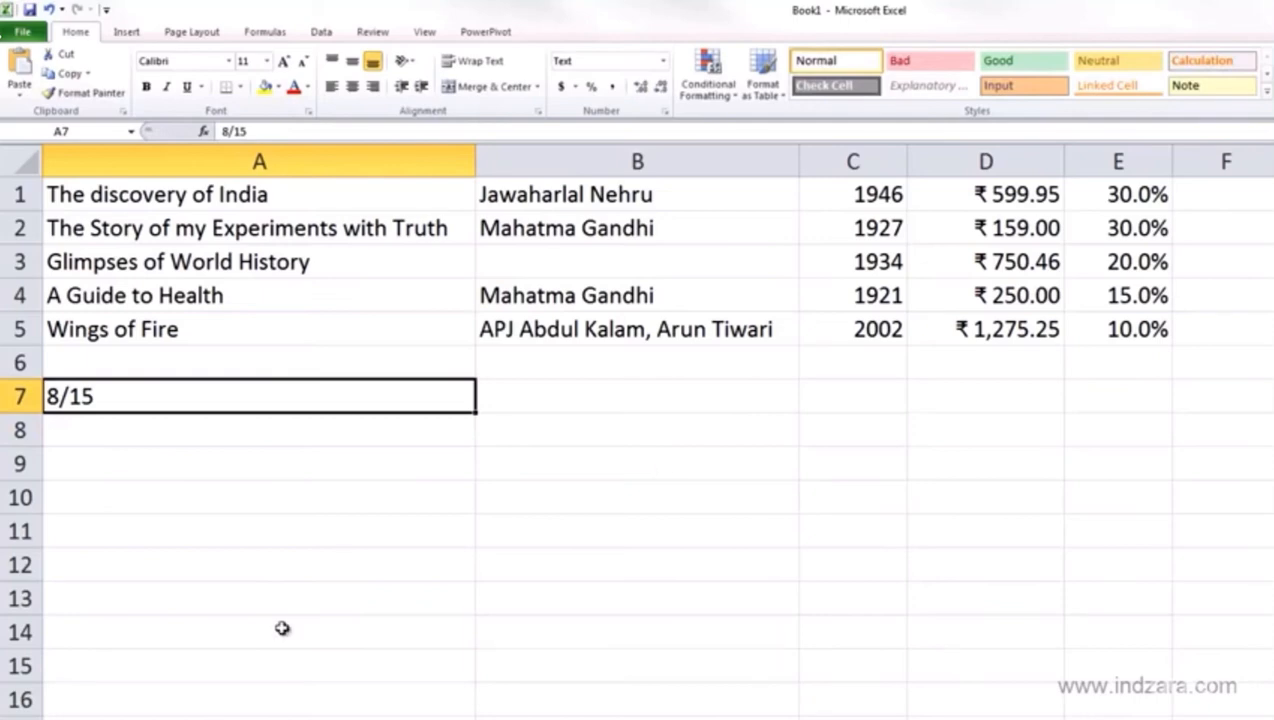
{"action": "key", "text": "ctrl+z"}
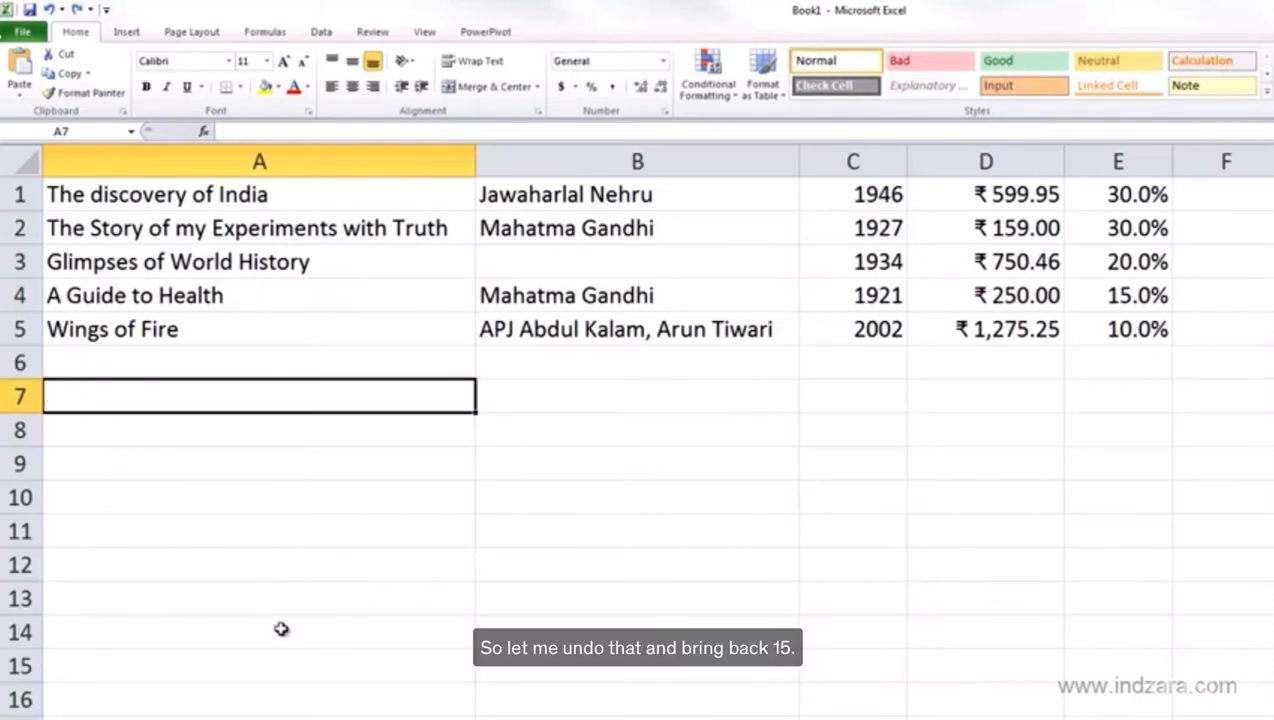
Enter 15-Aug-2013 in A7 and reselect it to check the formula bar value
{"action": "type", "text": "15"}
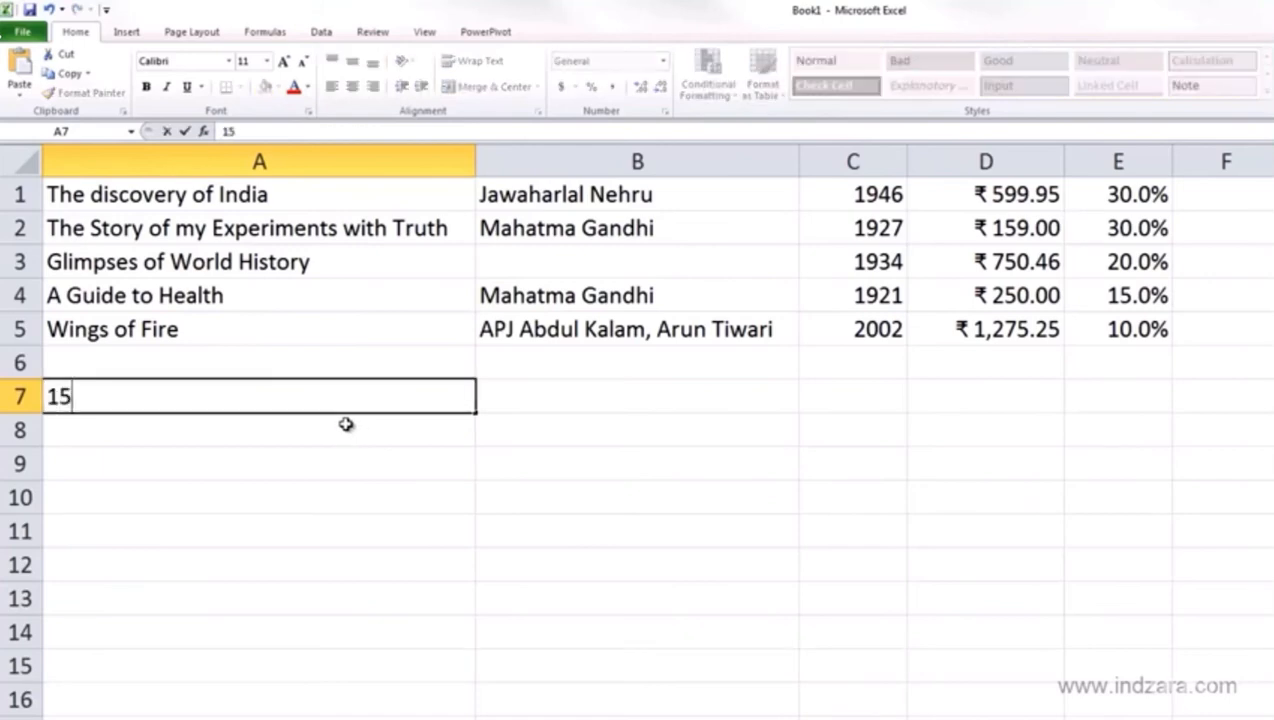
{"action": "type", "text": "-Aug-2013"}
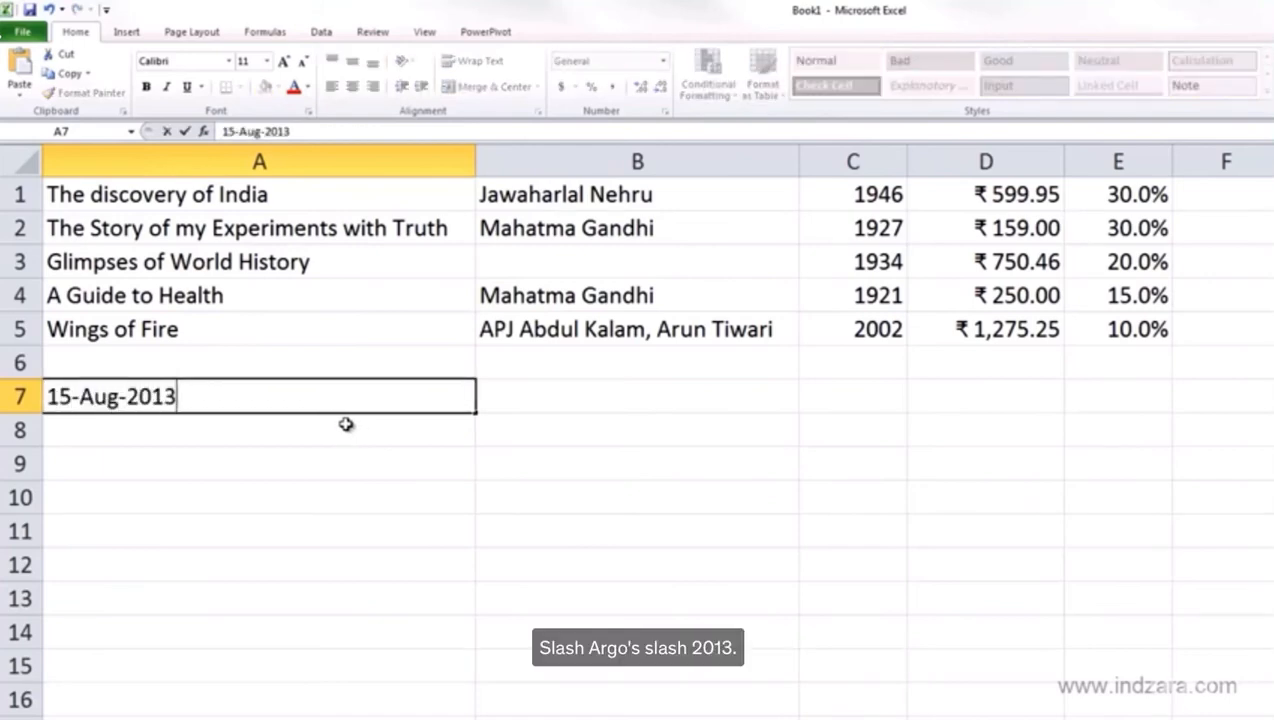
{"action": "key", "text": "Return"}
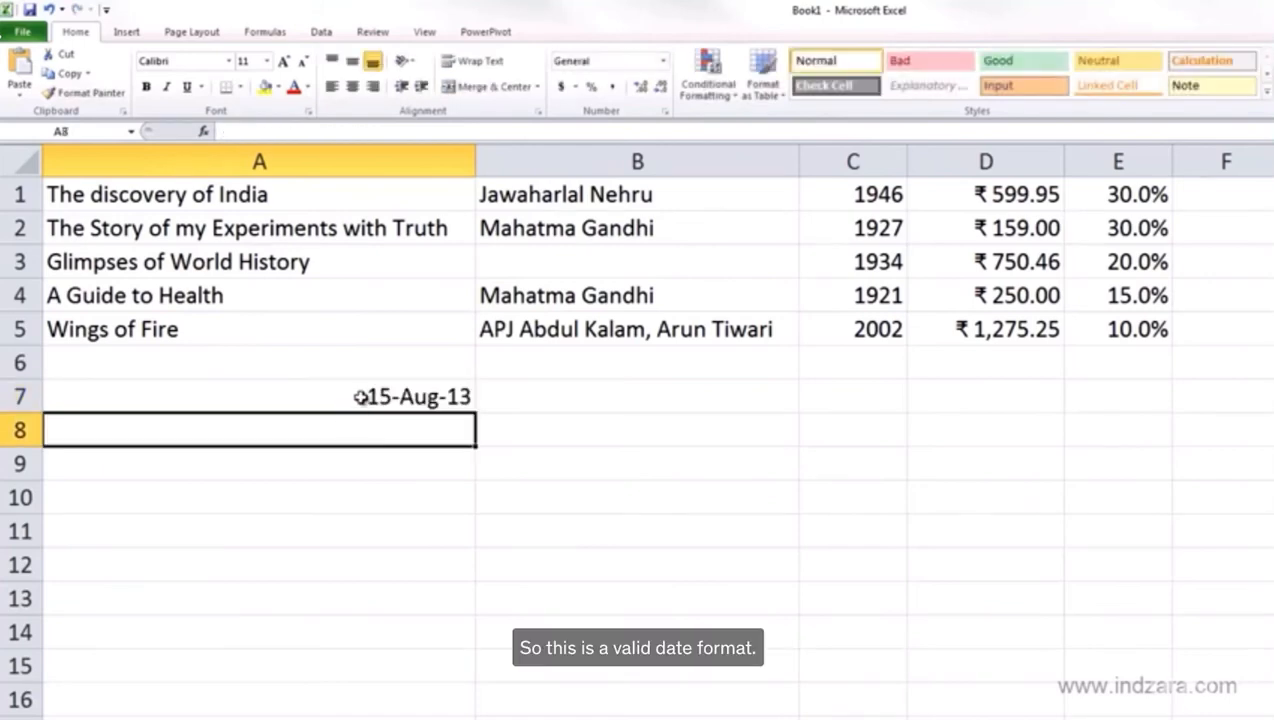
{"action": "left_click", "coordinate": [359, 396]}
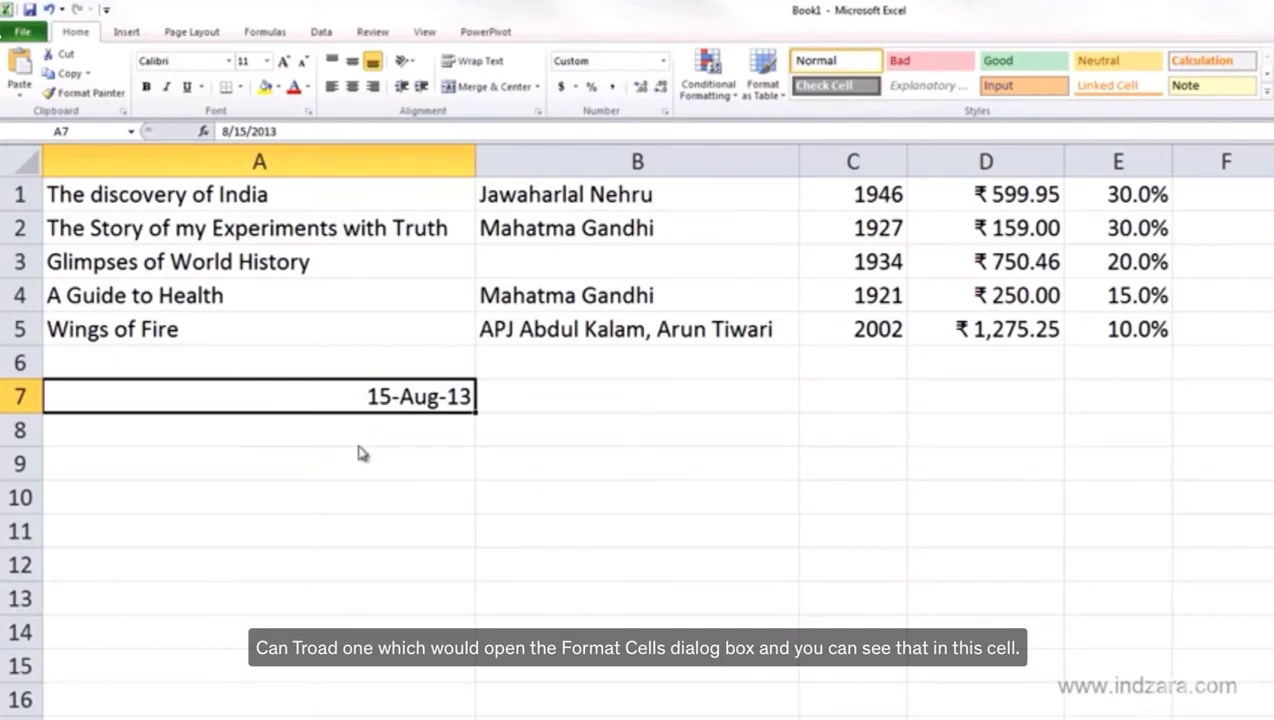
Open Format Cells for A7 with Ctrl+1 and browse its Custom d-mmm-yy format
{"action": "key", "text": "ctrl+1"}
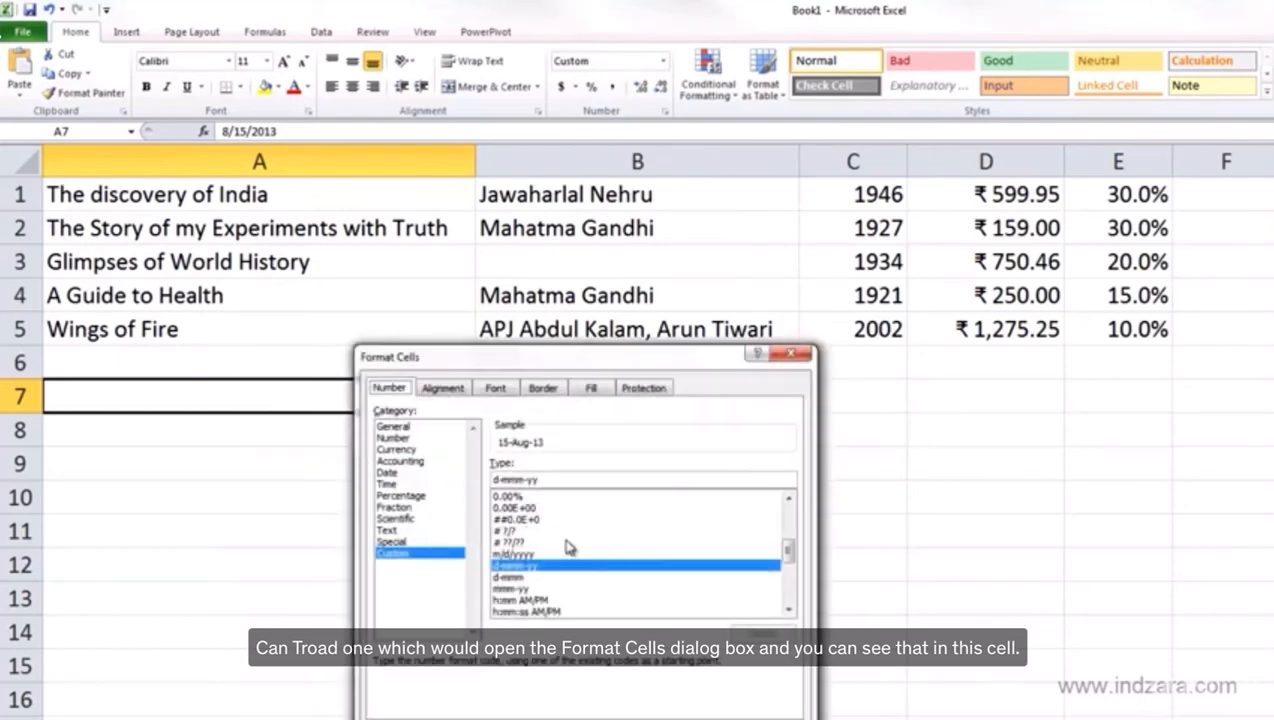
{"action": "left_click_drag", "start_coordinate": [483, 363], "coordinate": [673, 250]}
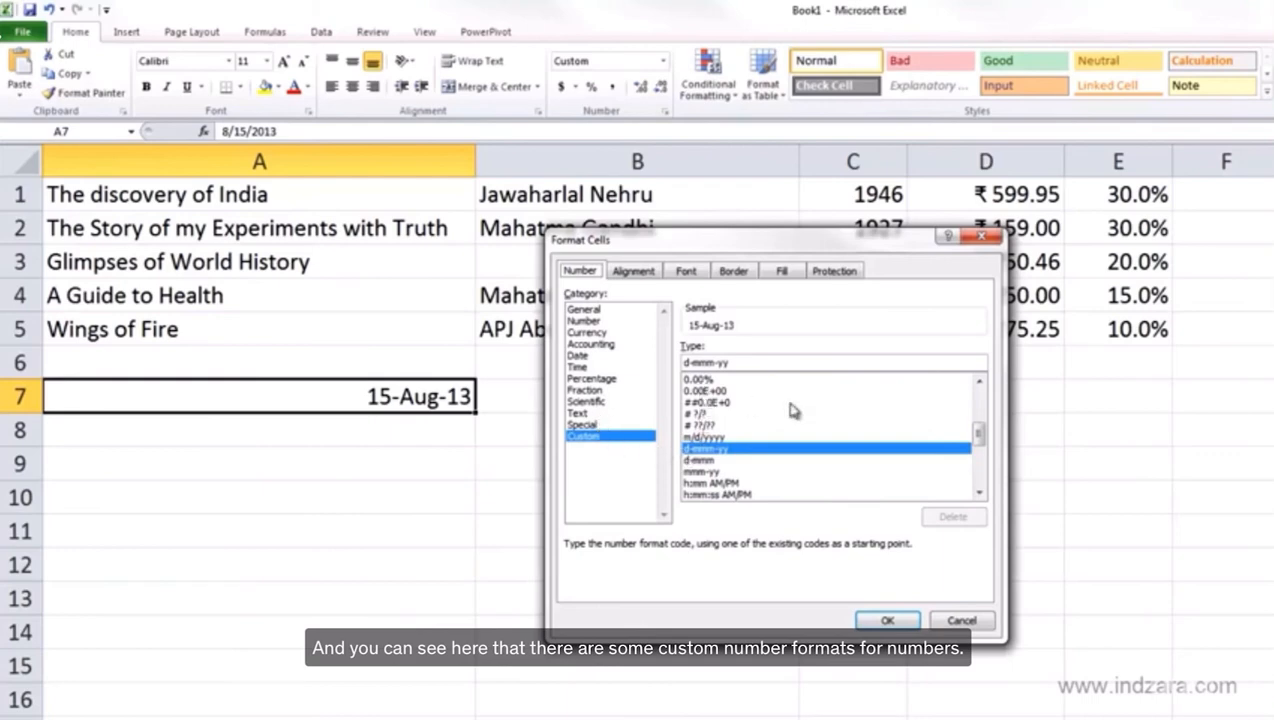
{"action": "scroll", "coordinate": [980, 420], "scroll_direction": "up", "scroll_amount": 1}
{"action": "scroll", "coordinate": [980, 420], "scroll_direction": "up", "scroll_amount": 3}
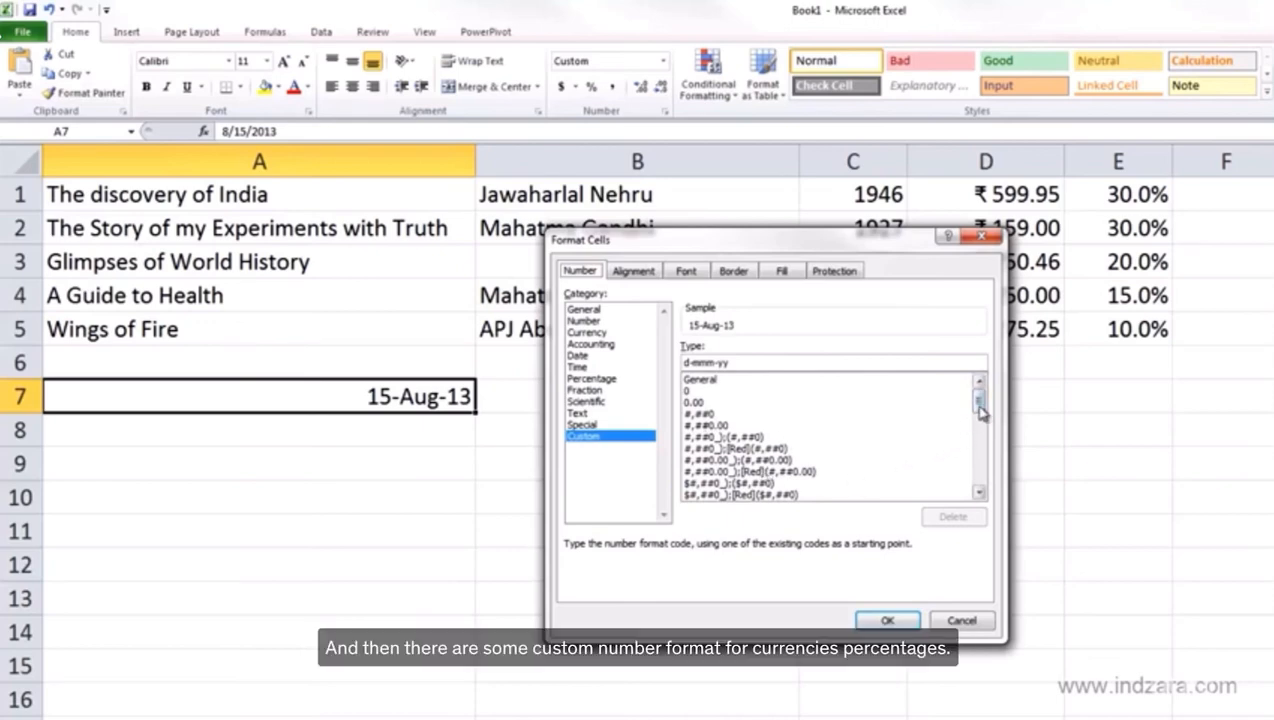
{"action": "scroll", "coordinate": [980, 420], "scroll_direction": "down", "scroll_amount": 3}
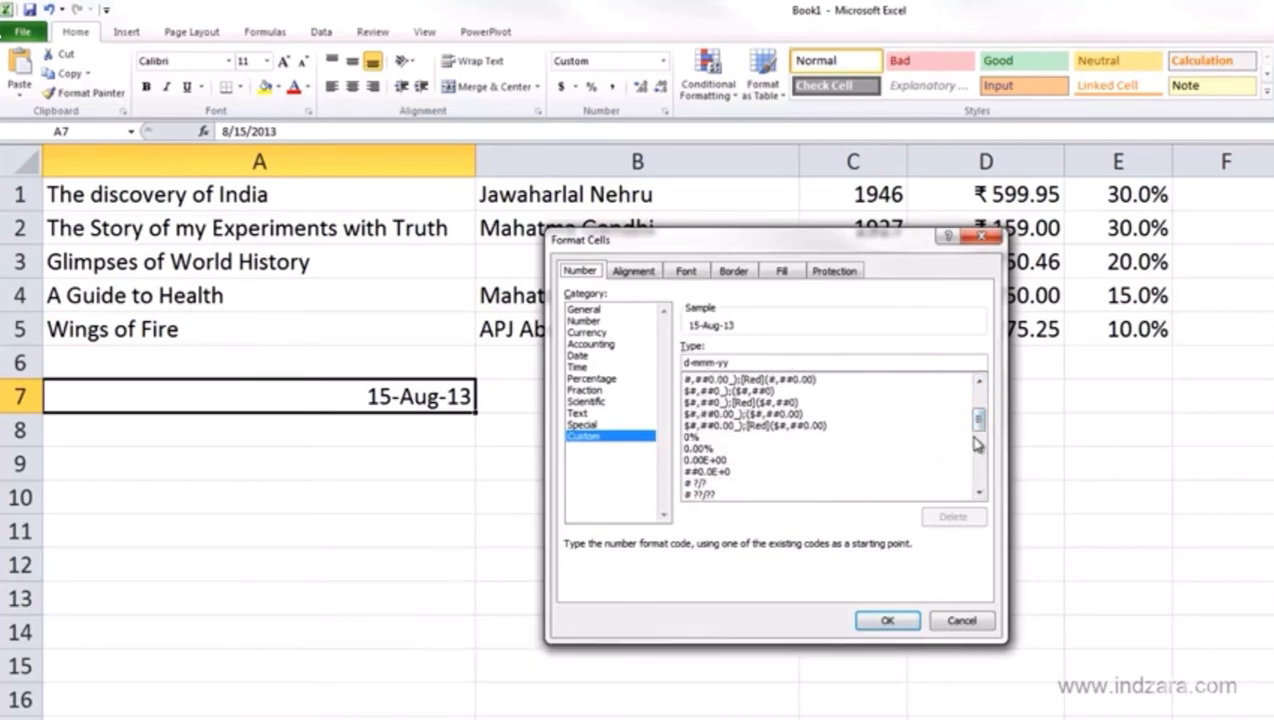
{"action": "scroll", "coordinate": [978, 432], "scroll_direction": "down", "scroll_amount": 1}
{"action": "scroll", "coordinate": [978, 432], "scroll_direction": "down", "scroll_amount": 2}
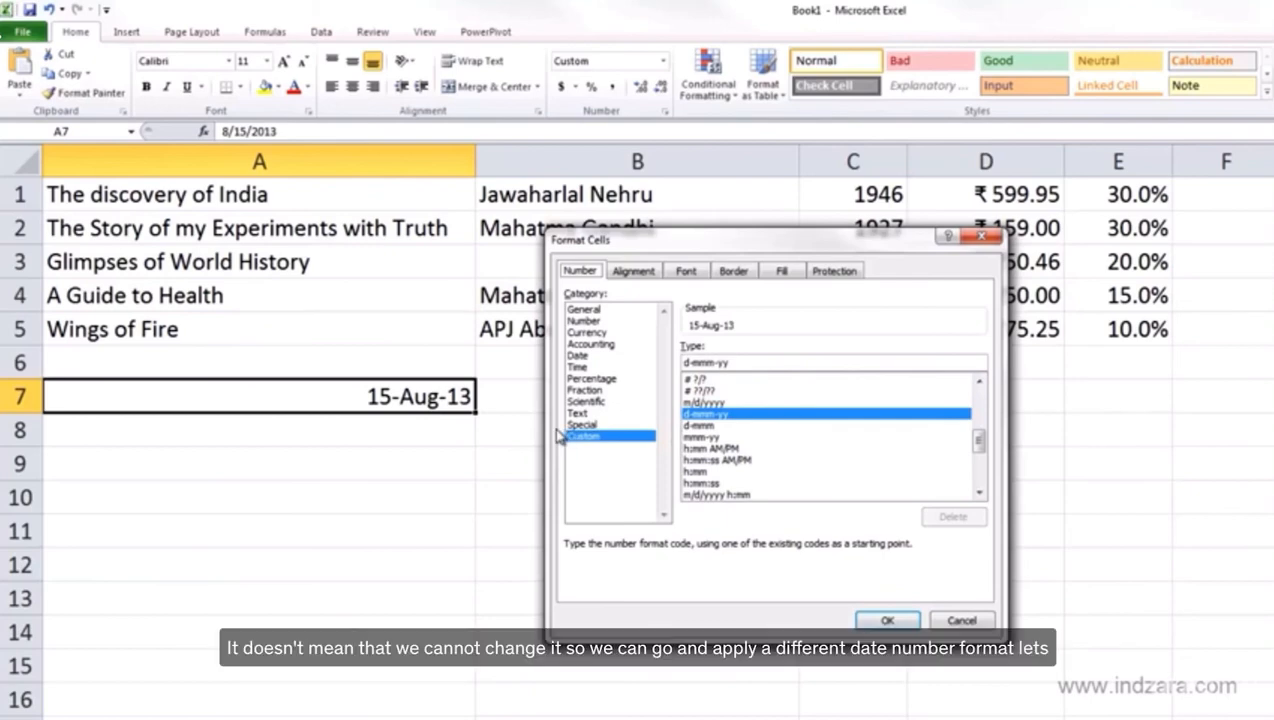
View the Date category's format types, then cancel Format Cells without changes
{"action": "left_click", "coordinate": [598, 358]}
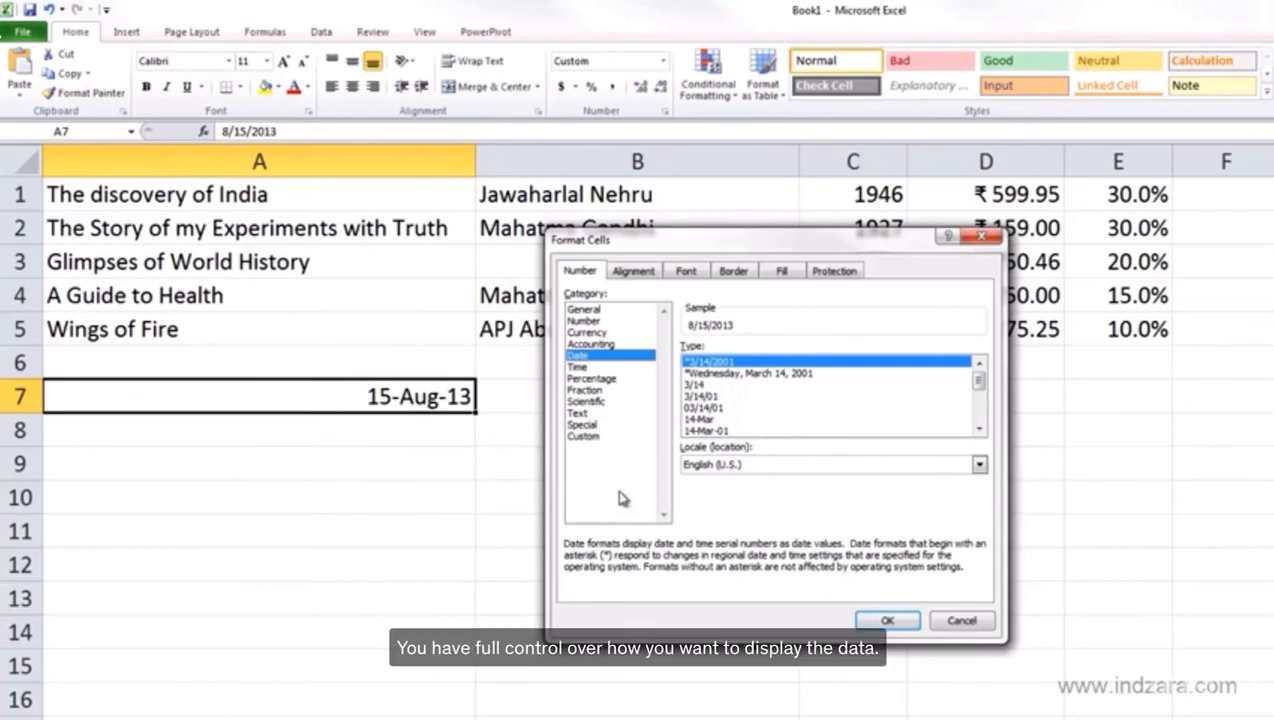
{"action": "left_click", "coordinate": [958, 621]}
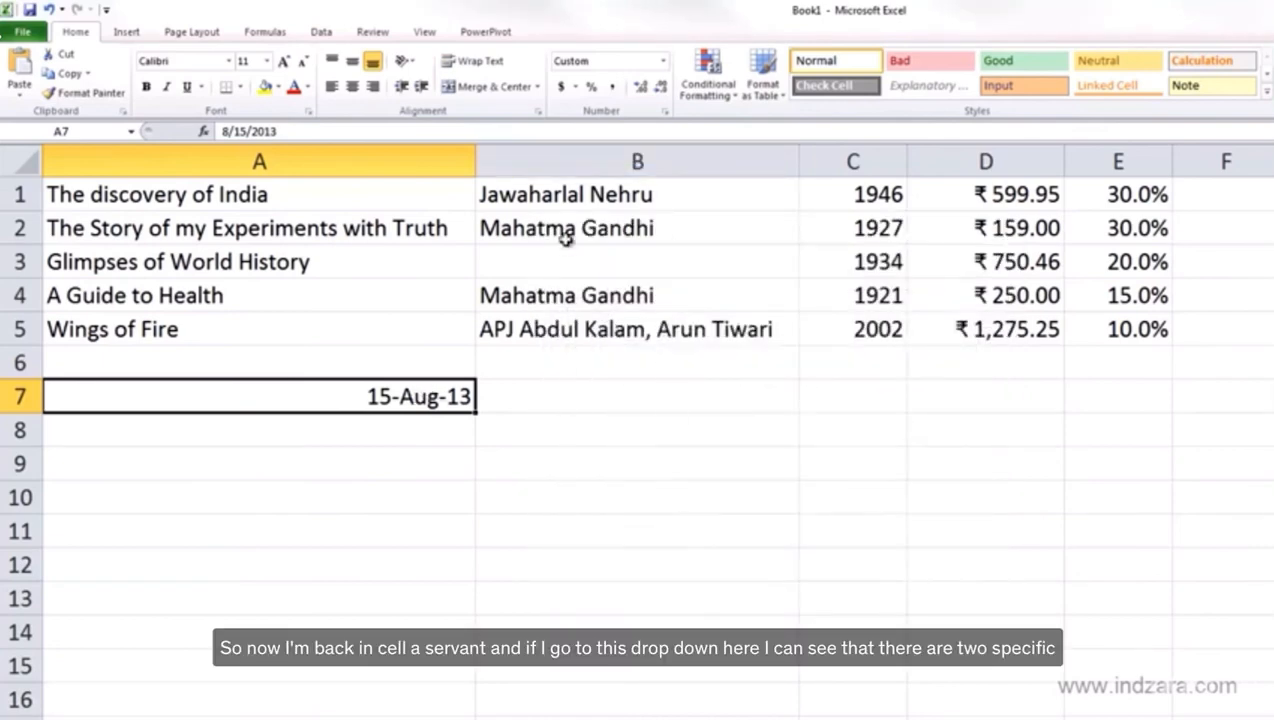
Format A7 as Short Date (8/15/2013), then as Long Date with the weekday
{"action": "left_click", "coordinate": [664, 62]}
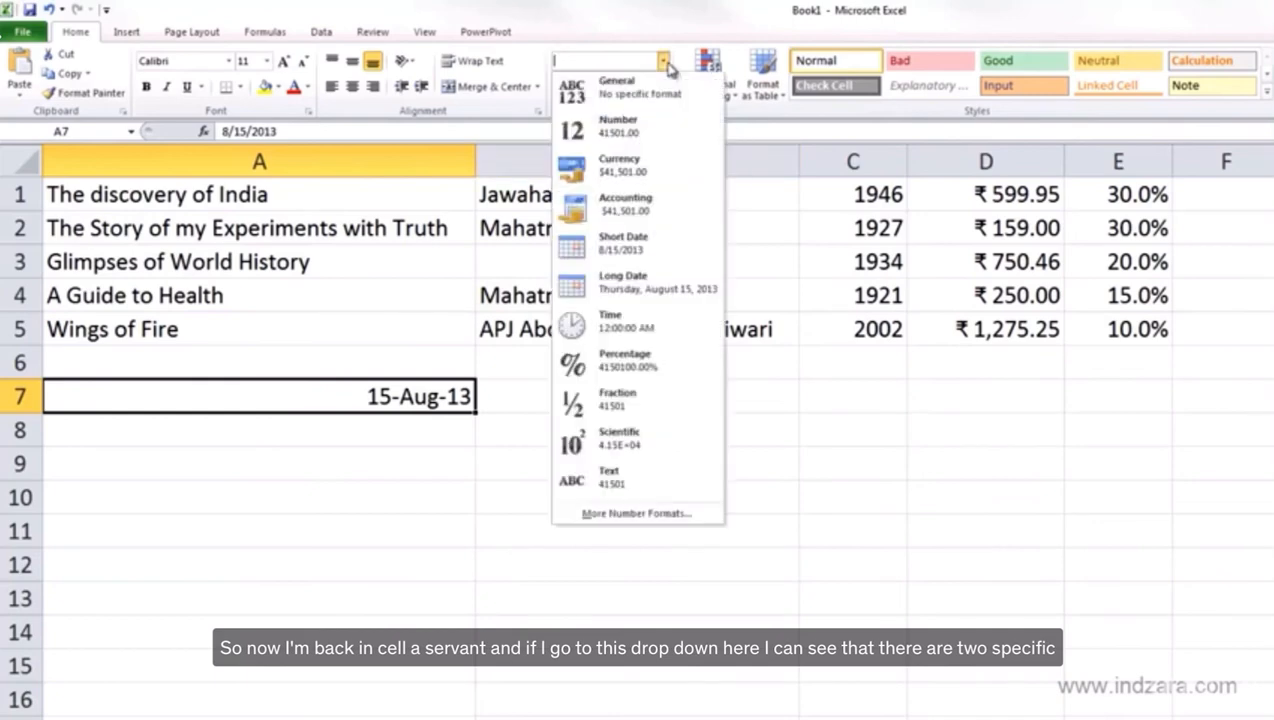
{"action": "left_click", "coordinate": [637, 259]}
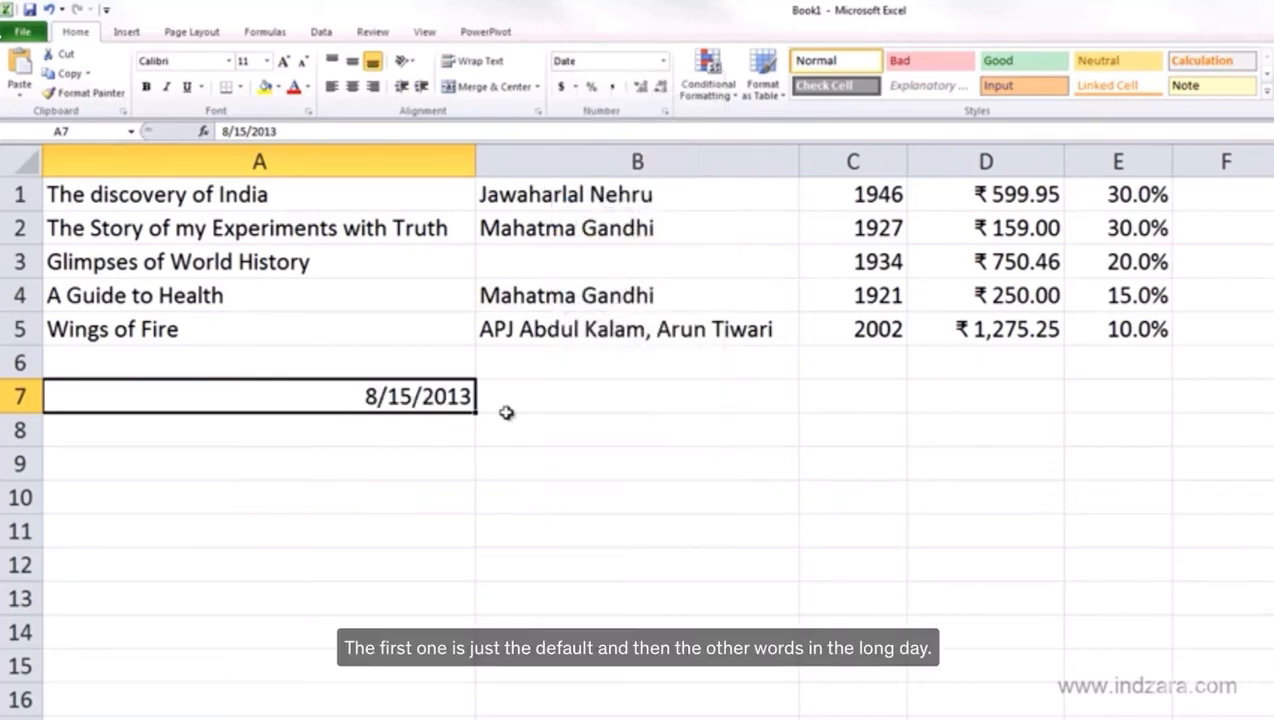
{"action": "left_click", "coordinate": [662, 62]}
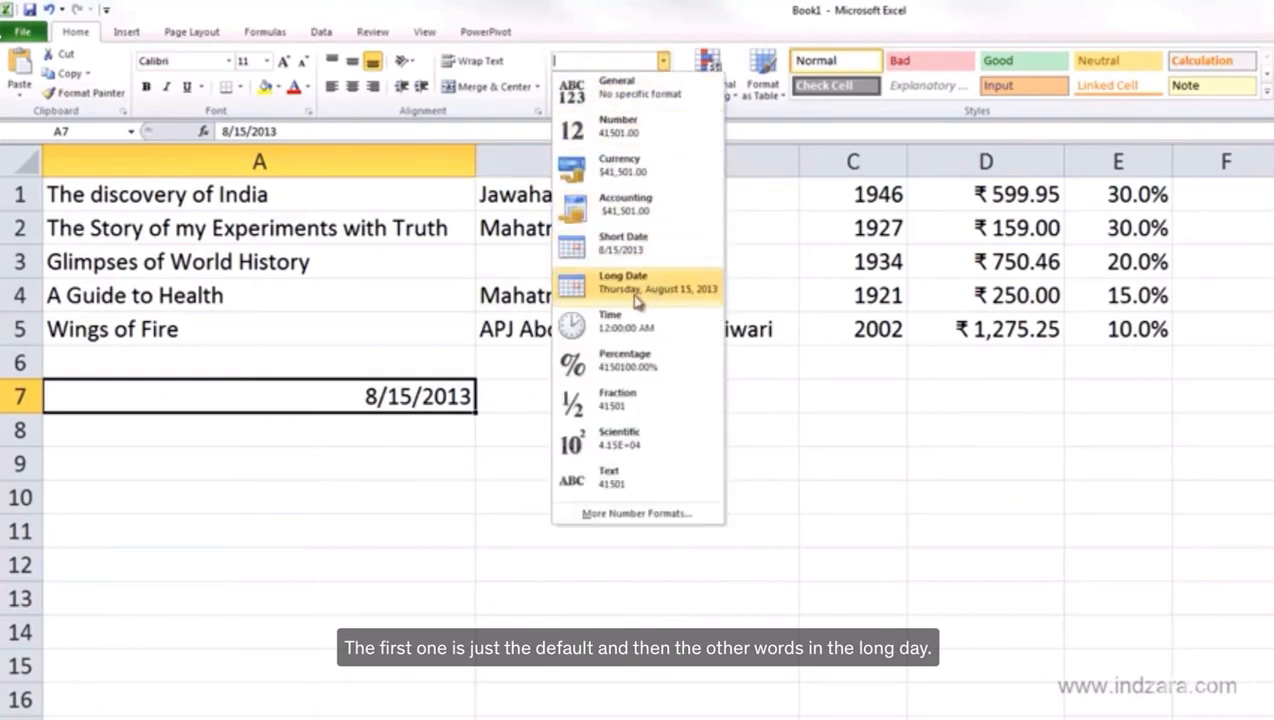
{"action": "left_click", "coordinate": [707, 290]}
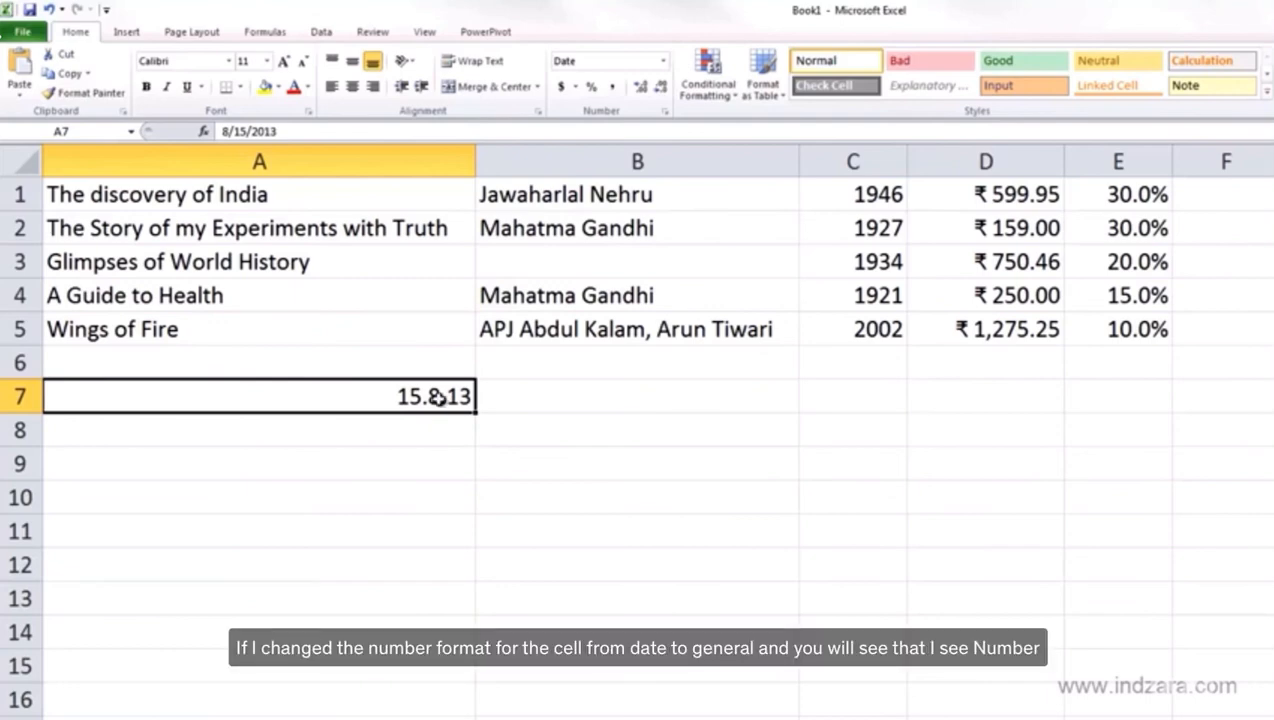
Apply the General format to A7 so it shows the serial number 41501
{"action": "left_click", "coordinate": [662, 61]}
{"action": "left_click", "coordinate": [652, 90]}
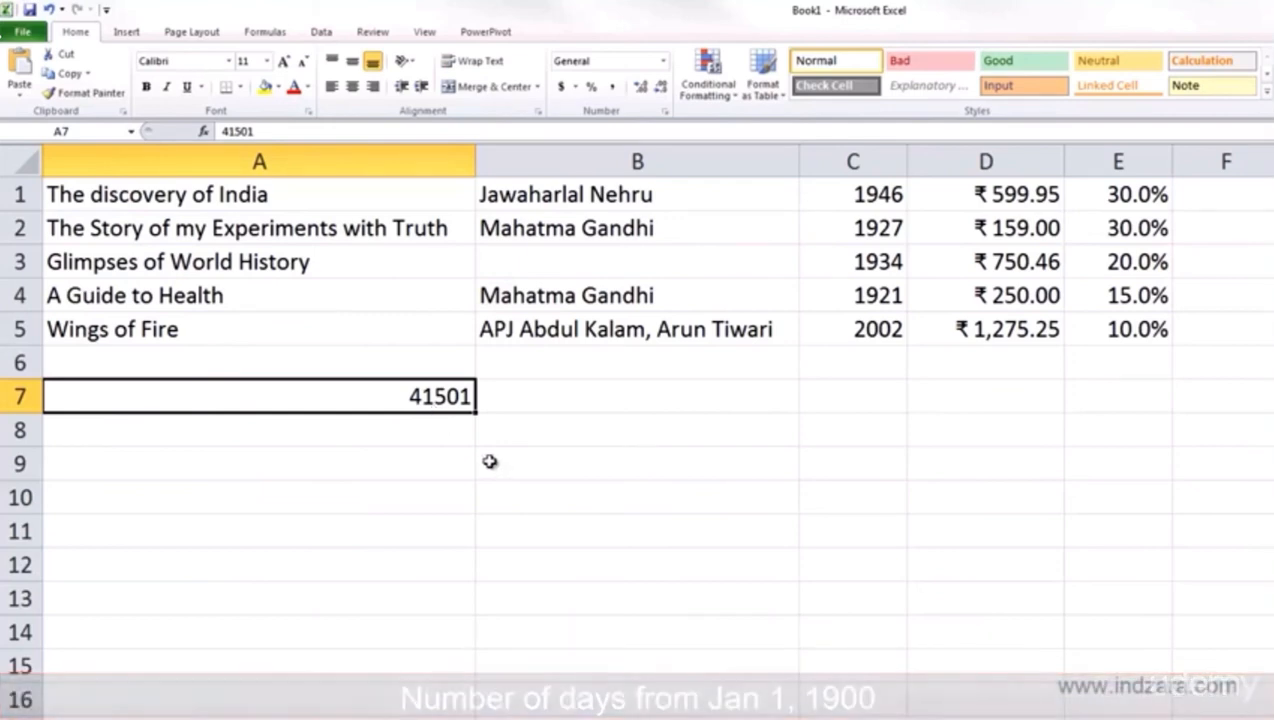
Enter 1 in A7 and apply the Date format so it shows 01-01-1900
{"action": "type", "text": "1"}
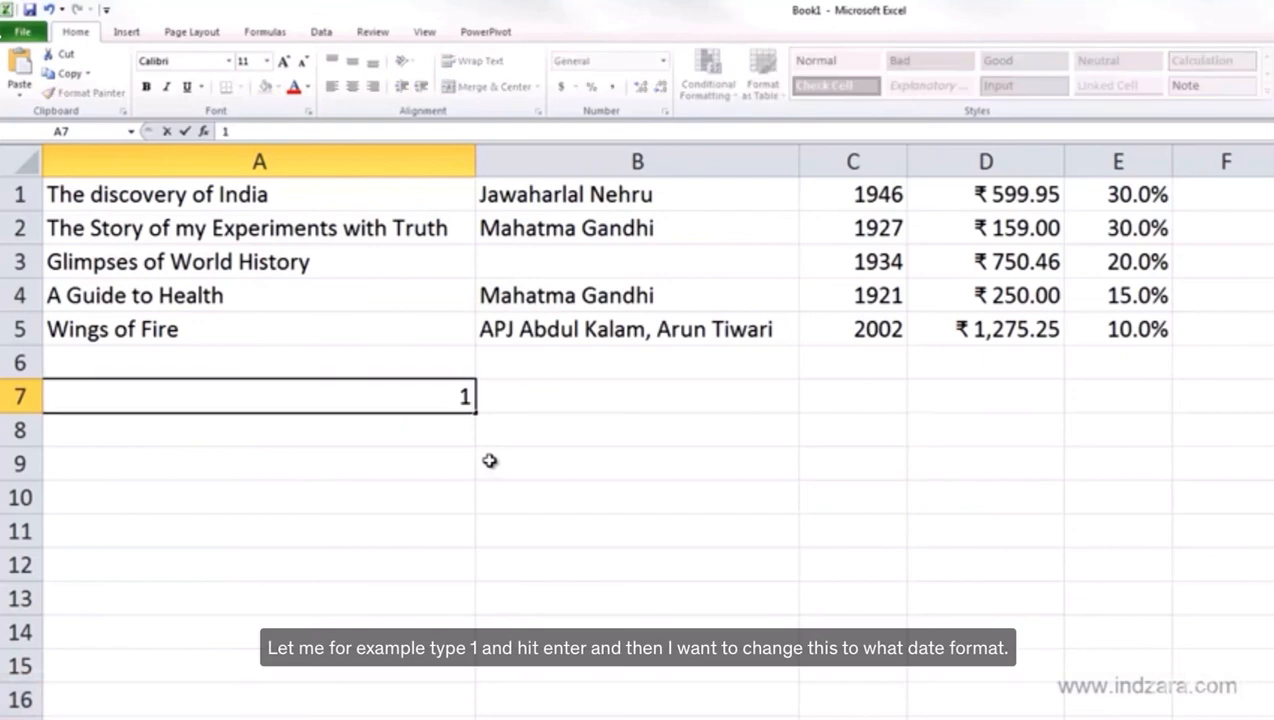
{"action": "key", "text": "Return"}
{"action": "left_click", "coordinate": [460, 395]}
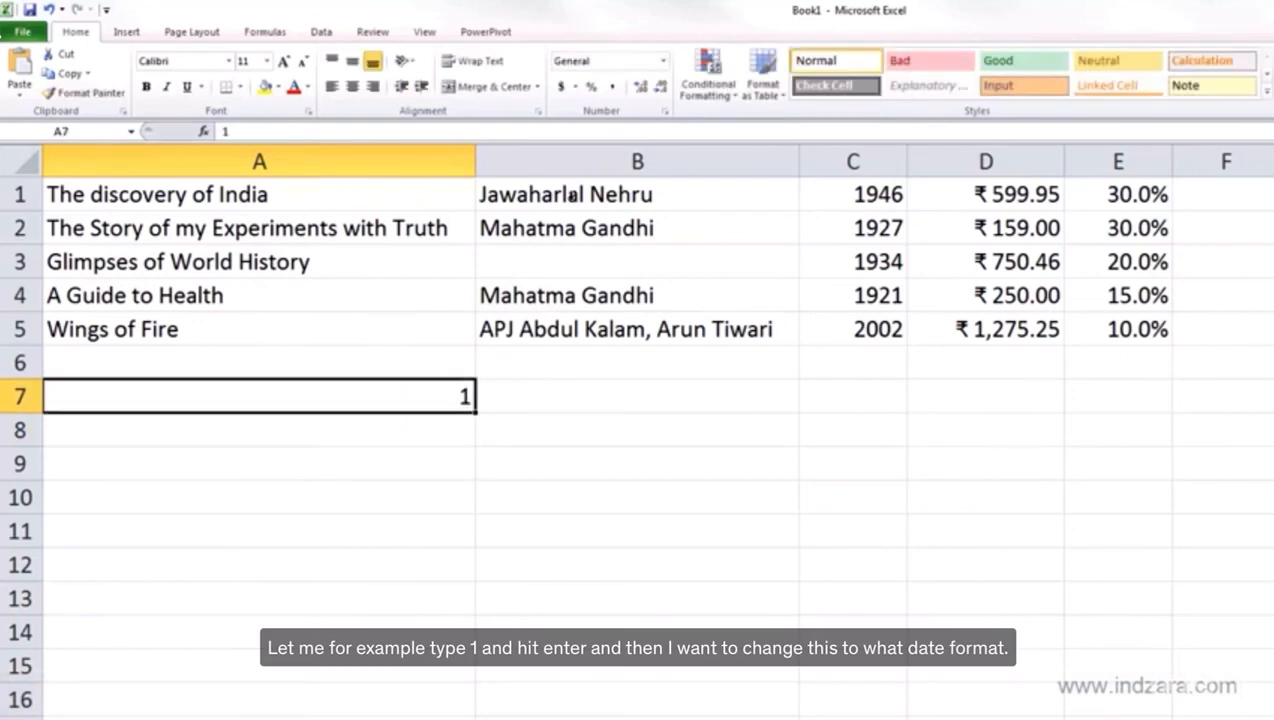
{"action": "left_click", "coordinate": [663, 61]}
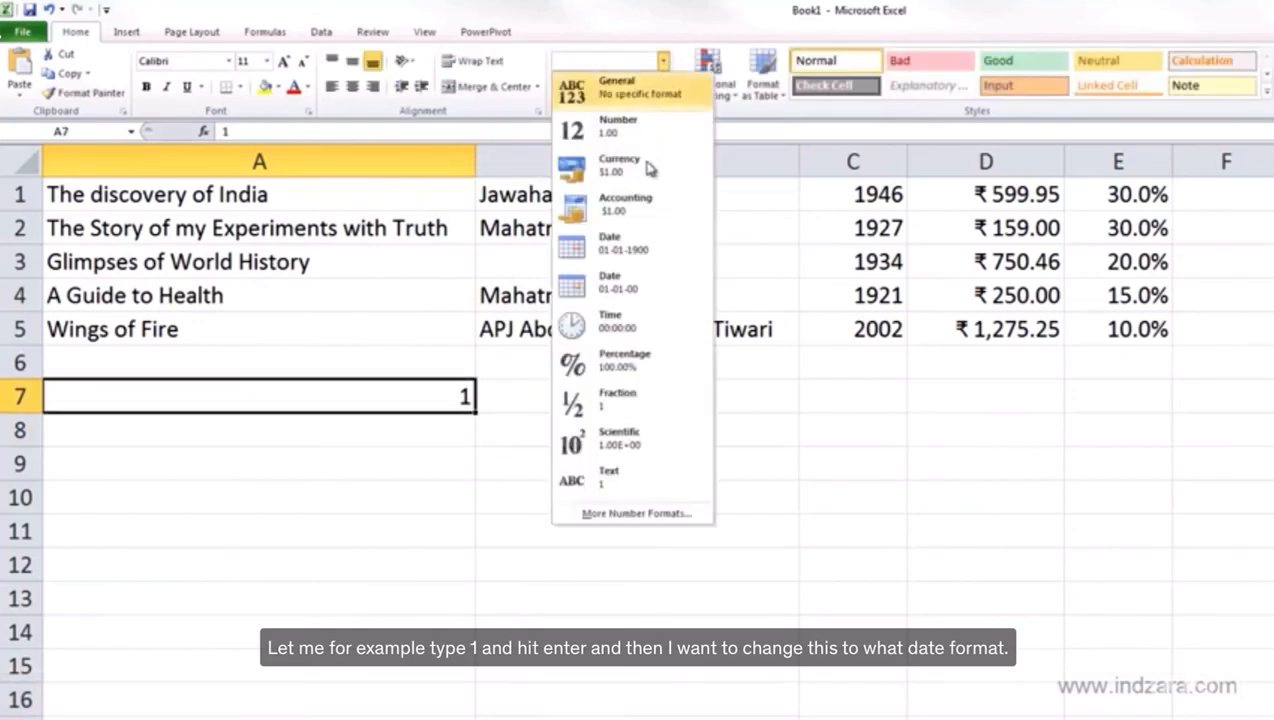
{"action": "left_click", "coordinate": [630, 246]}
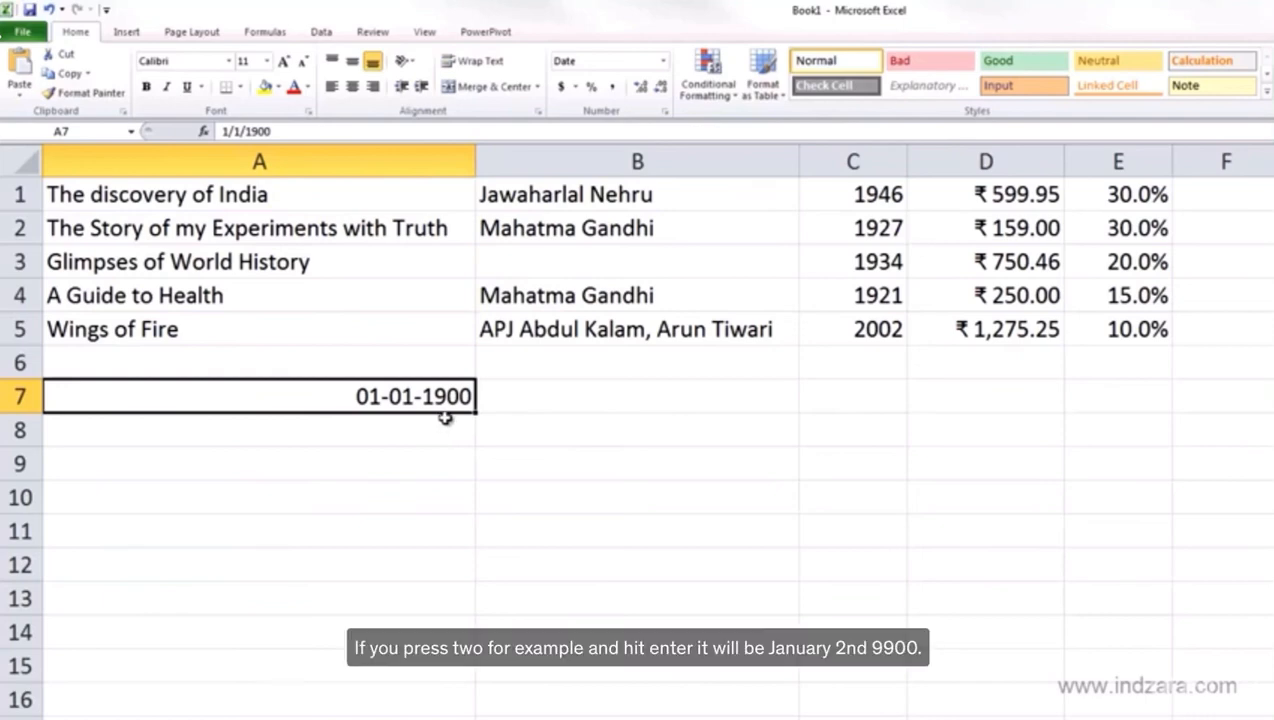
Enter 2 in A7 to see 02-01-1900, then undo back to 8/15/2013
{"action": "type", "text": "2"}
{"action": "key", "text": "Return"}
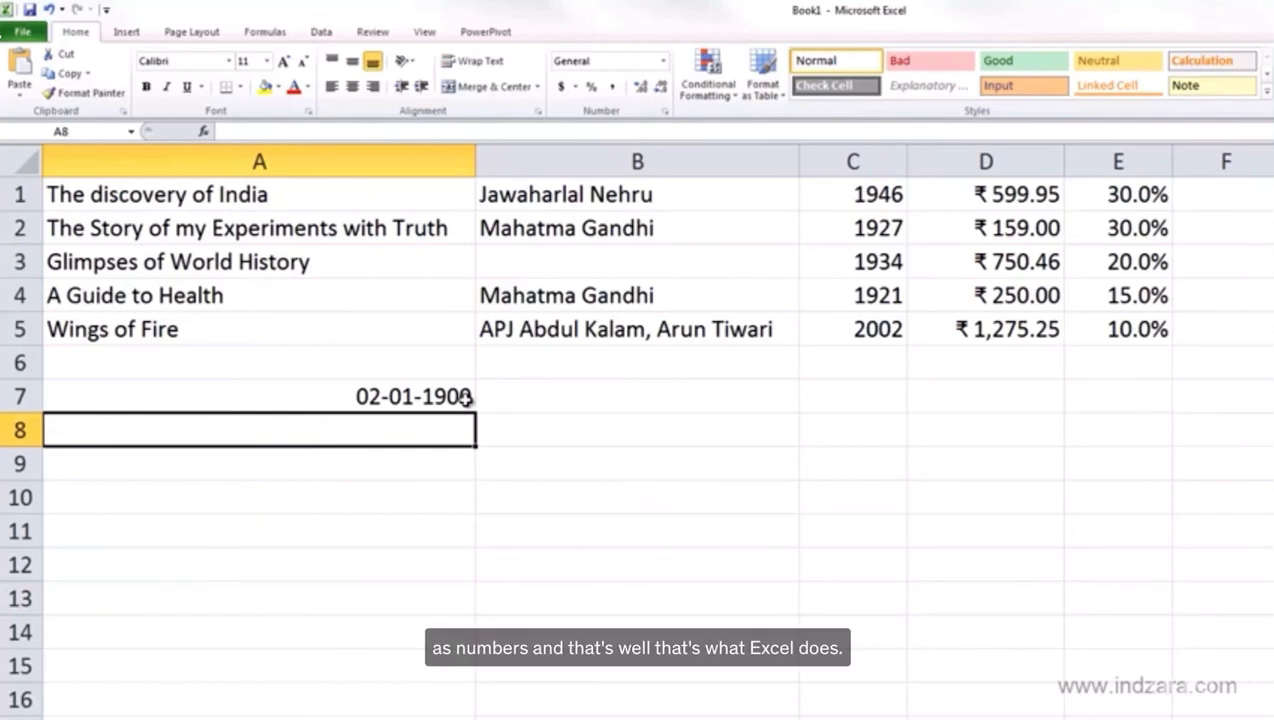
{"action": "key", "text": "ctrl+z"}
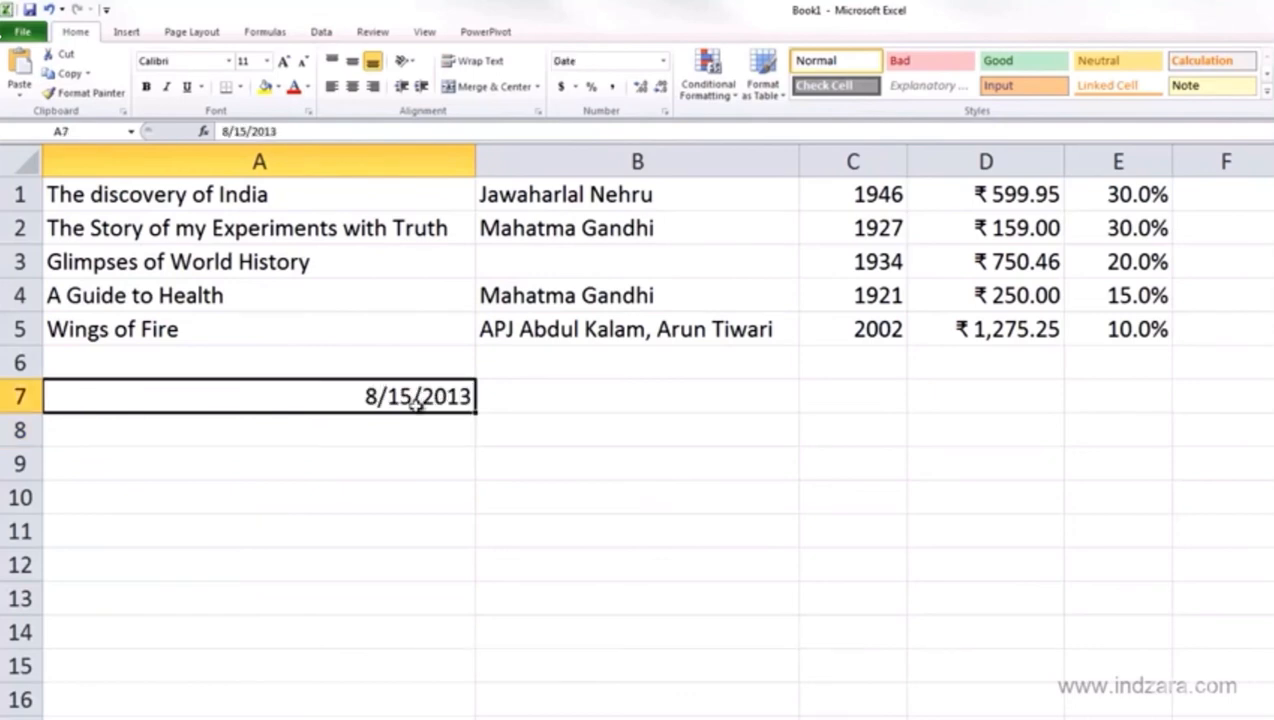